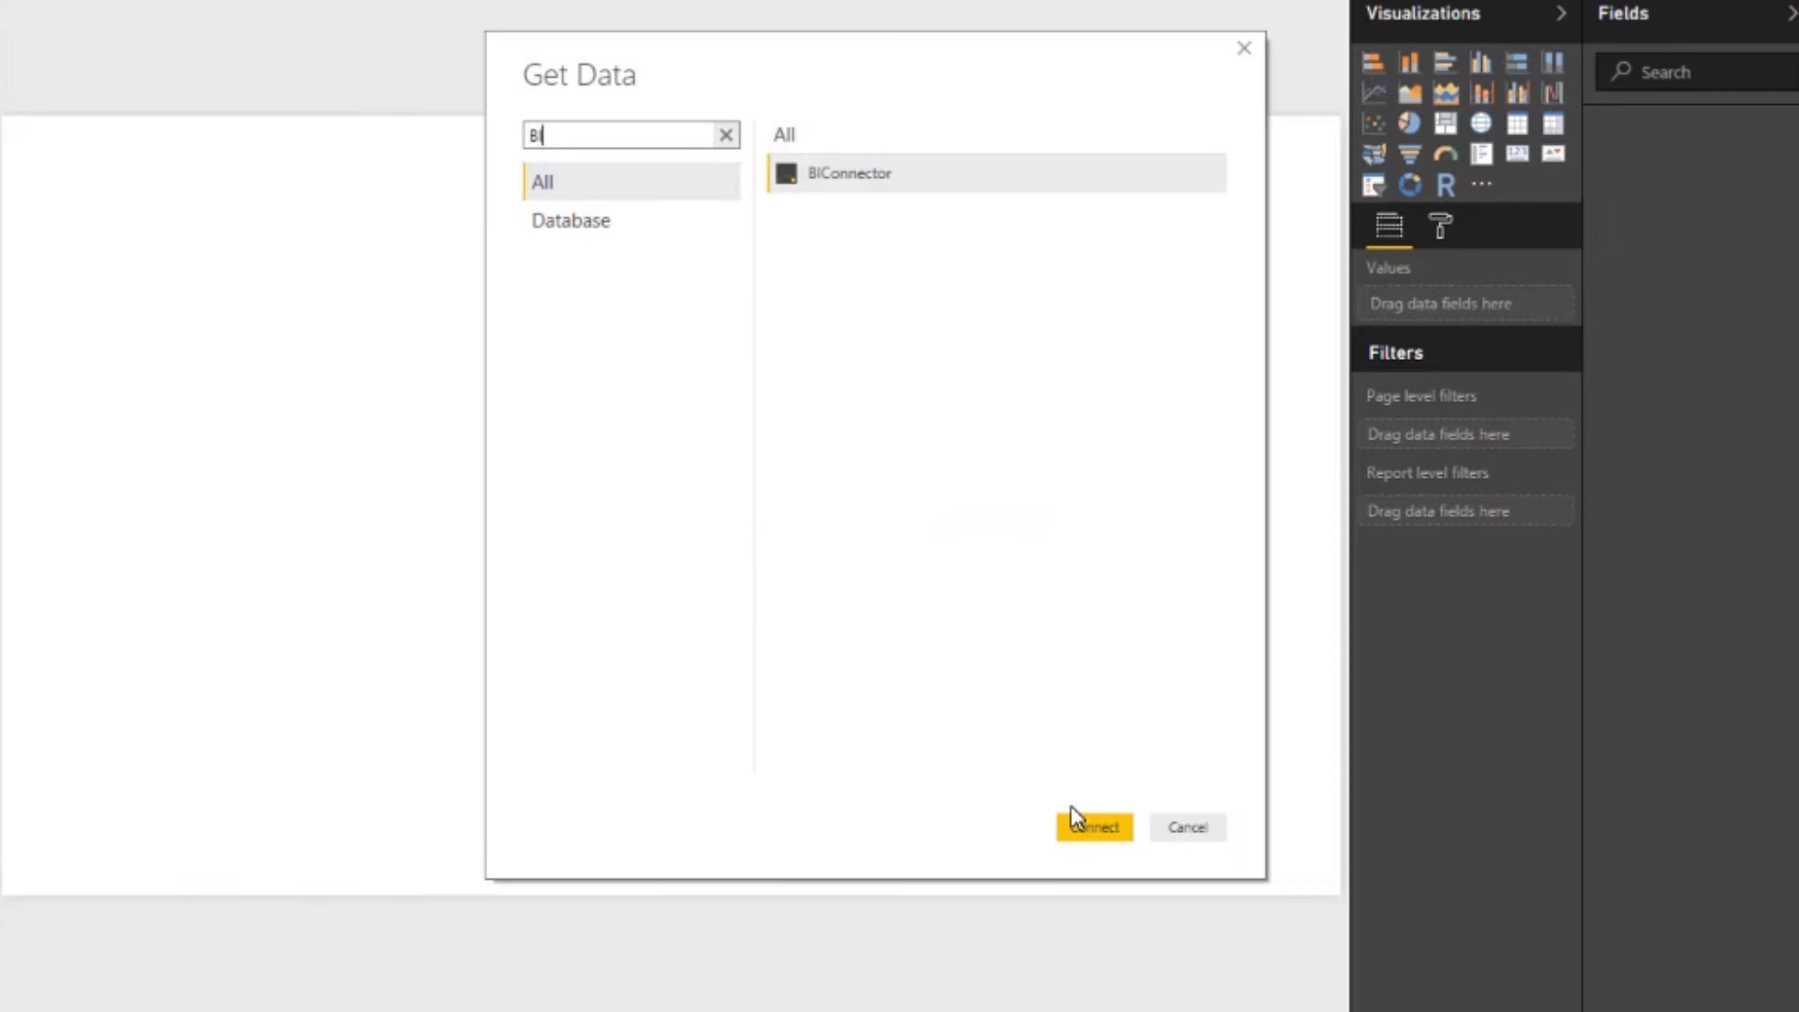
# Step: Submit the BIConnector connection with SubjectAreas features in DirectQuery mode
pyautogui.click(1071, 819)
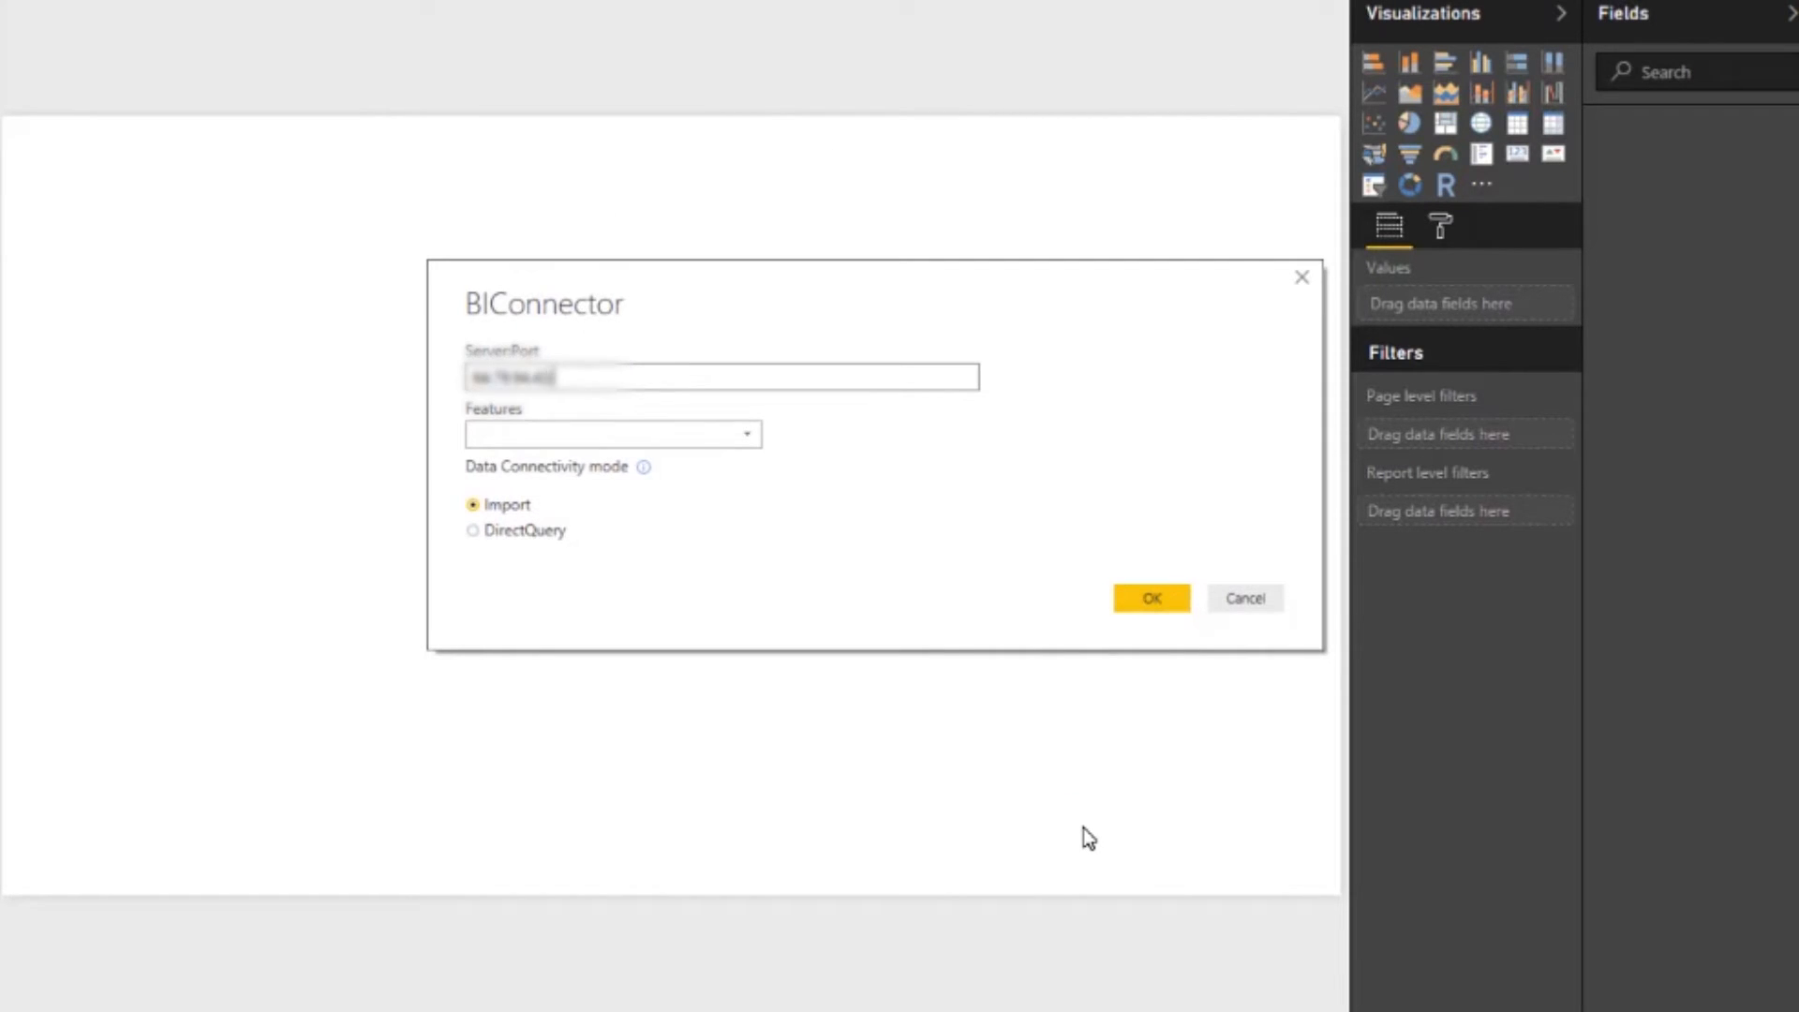
pyautogui.click(662, 437)
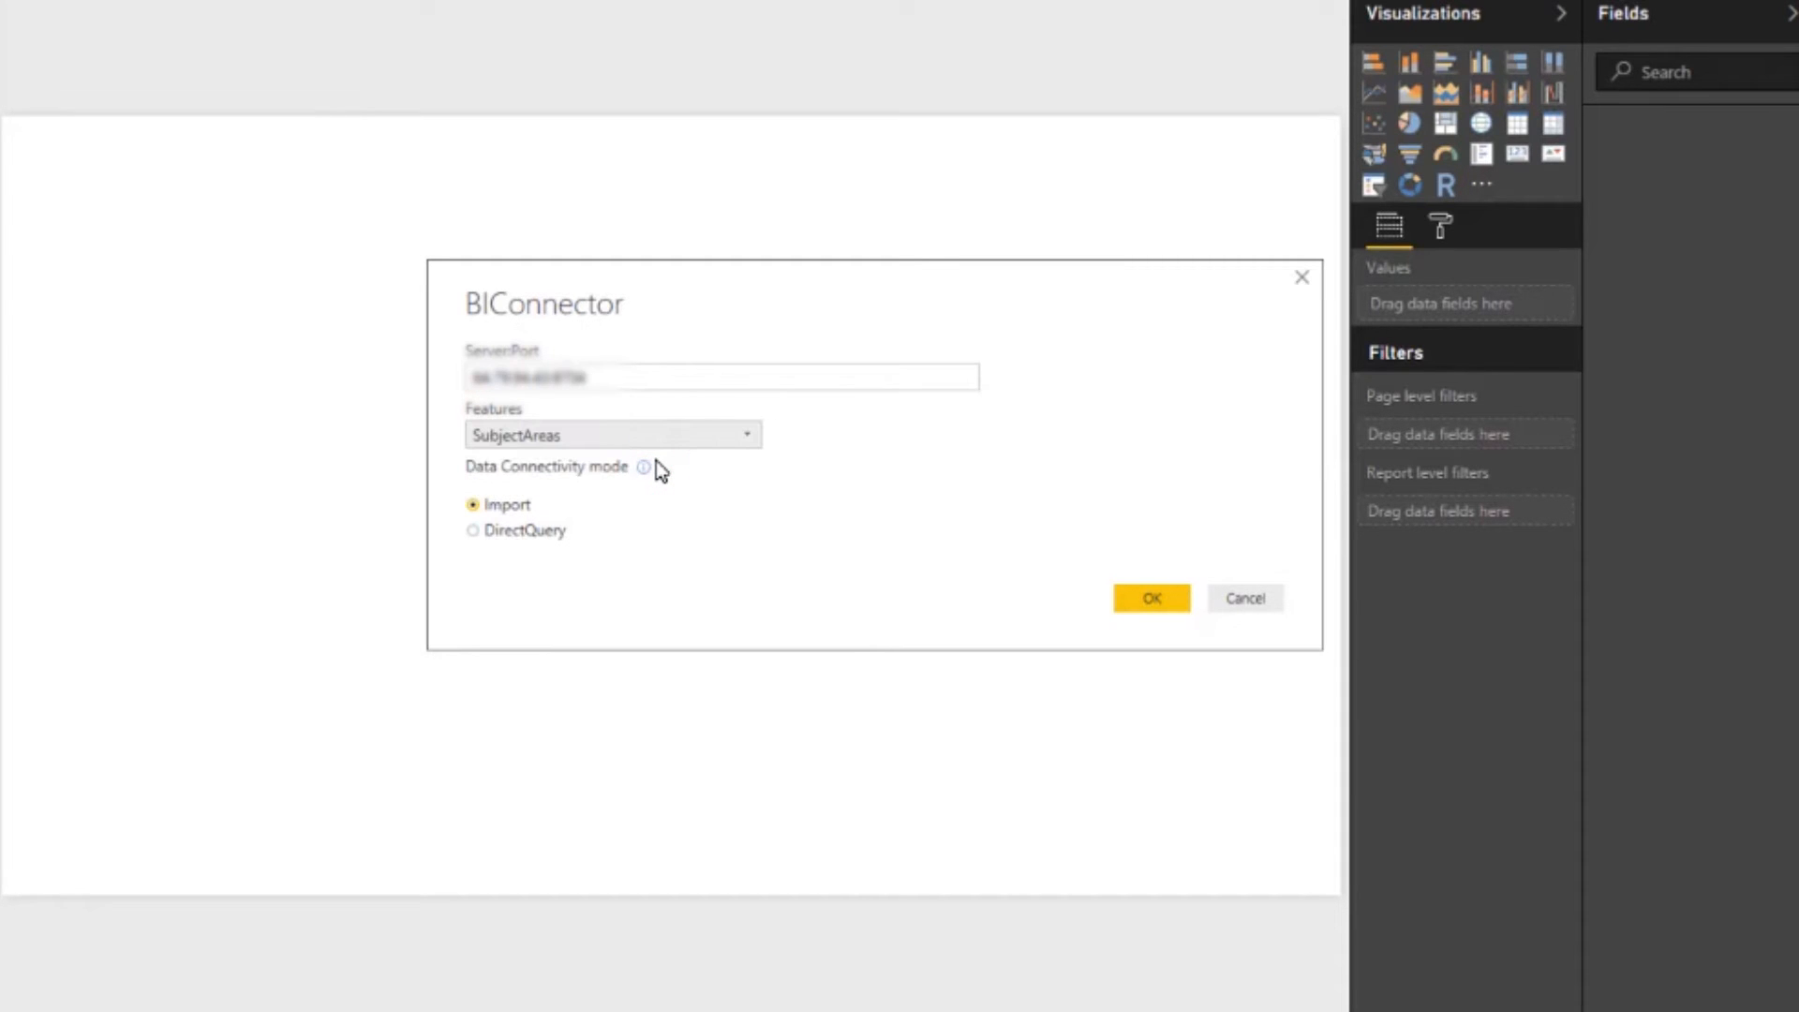
pyautogui.click(510, 538)
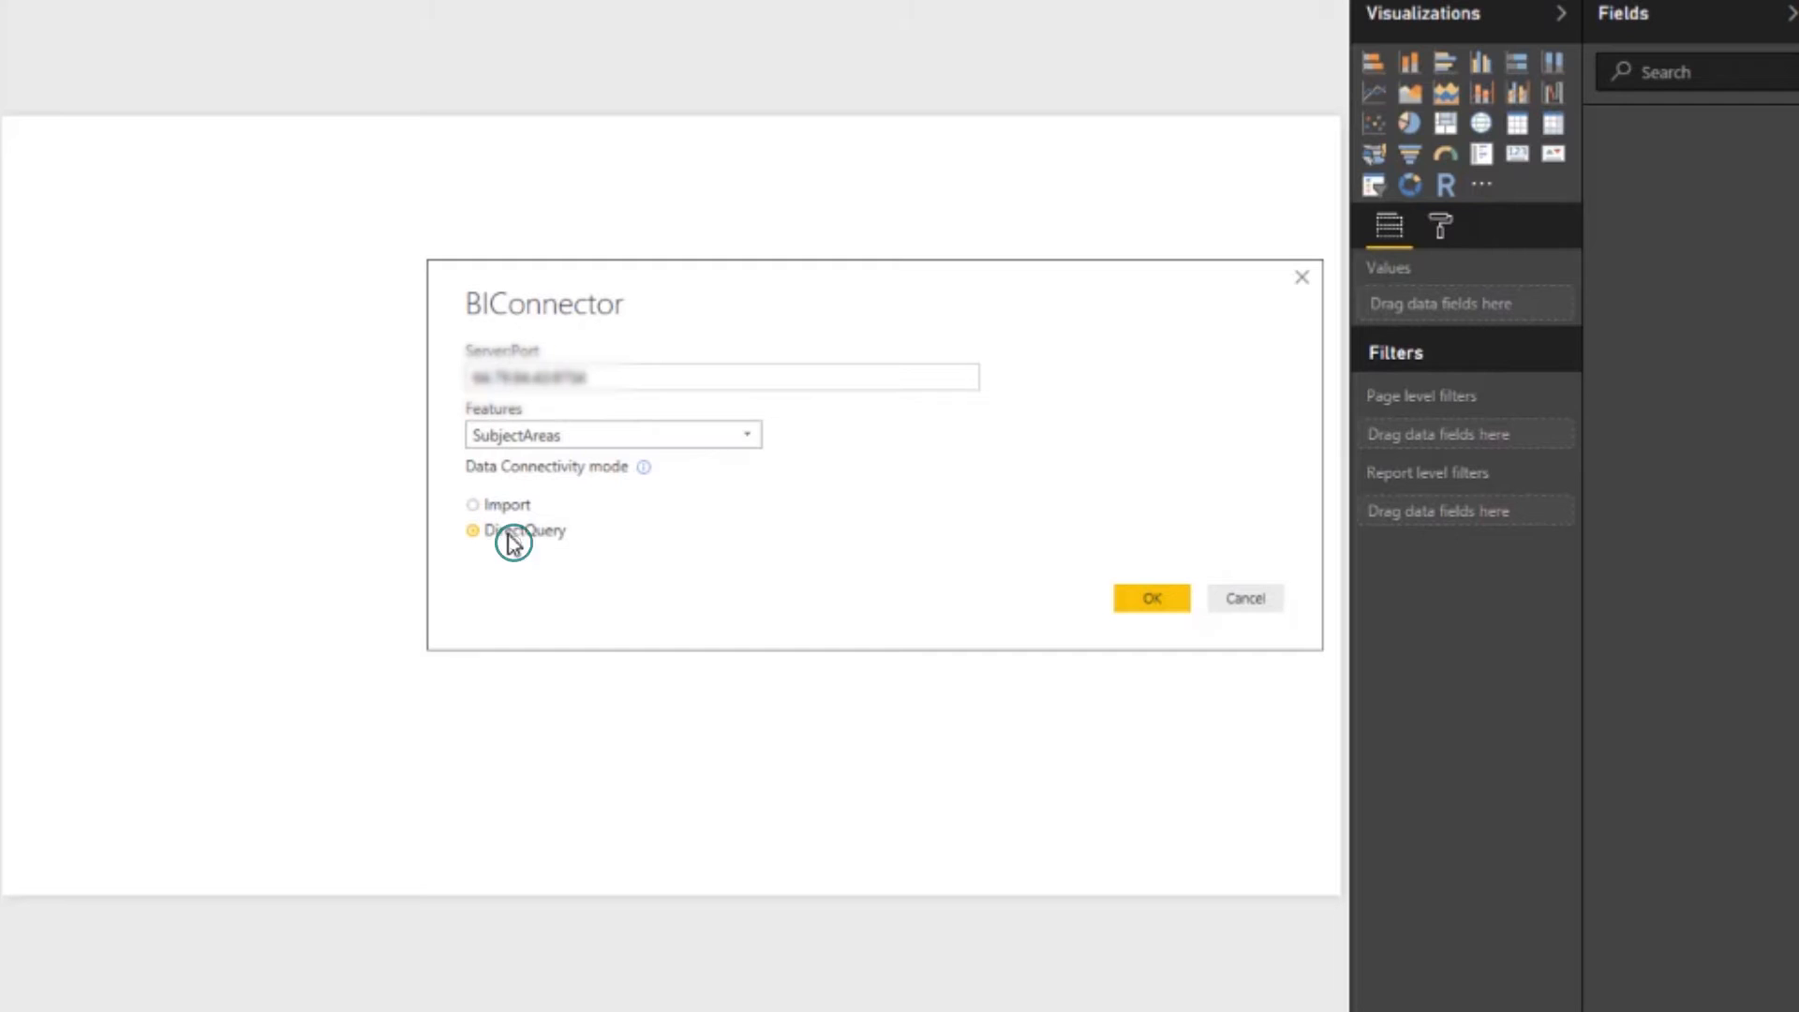
pyautogui.click(1154, 607)
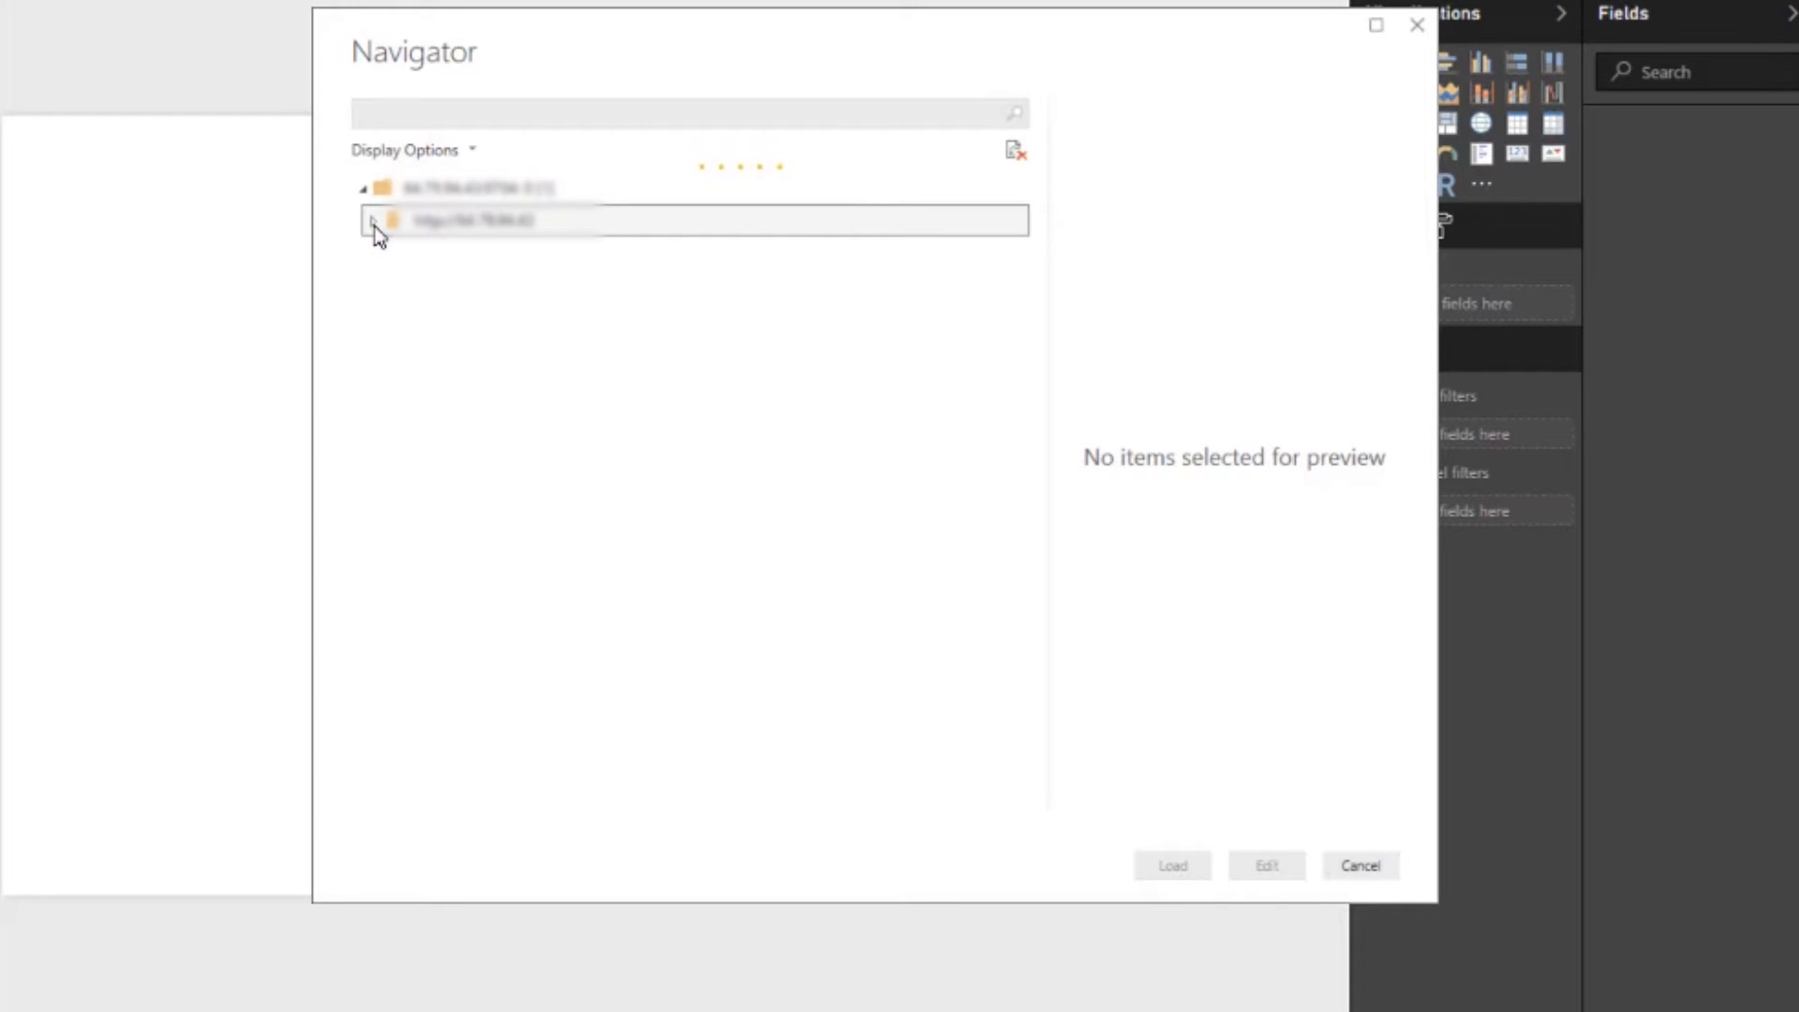
# Step: Load Northwind's Customers, Order Details, Orders and Products tables into the report
pyautogui.click(375, 228)
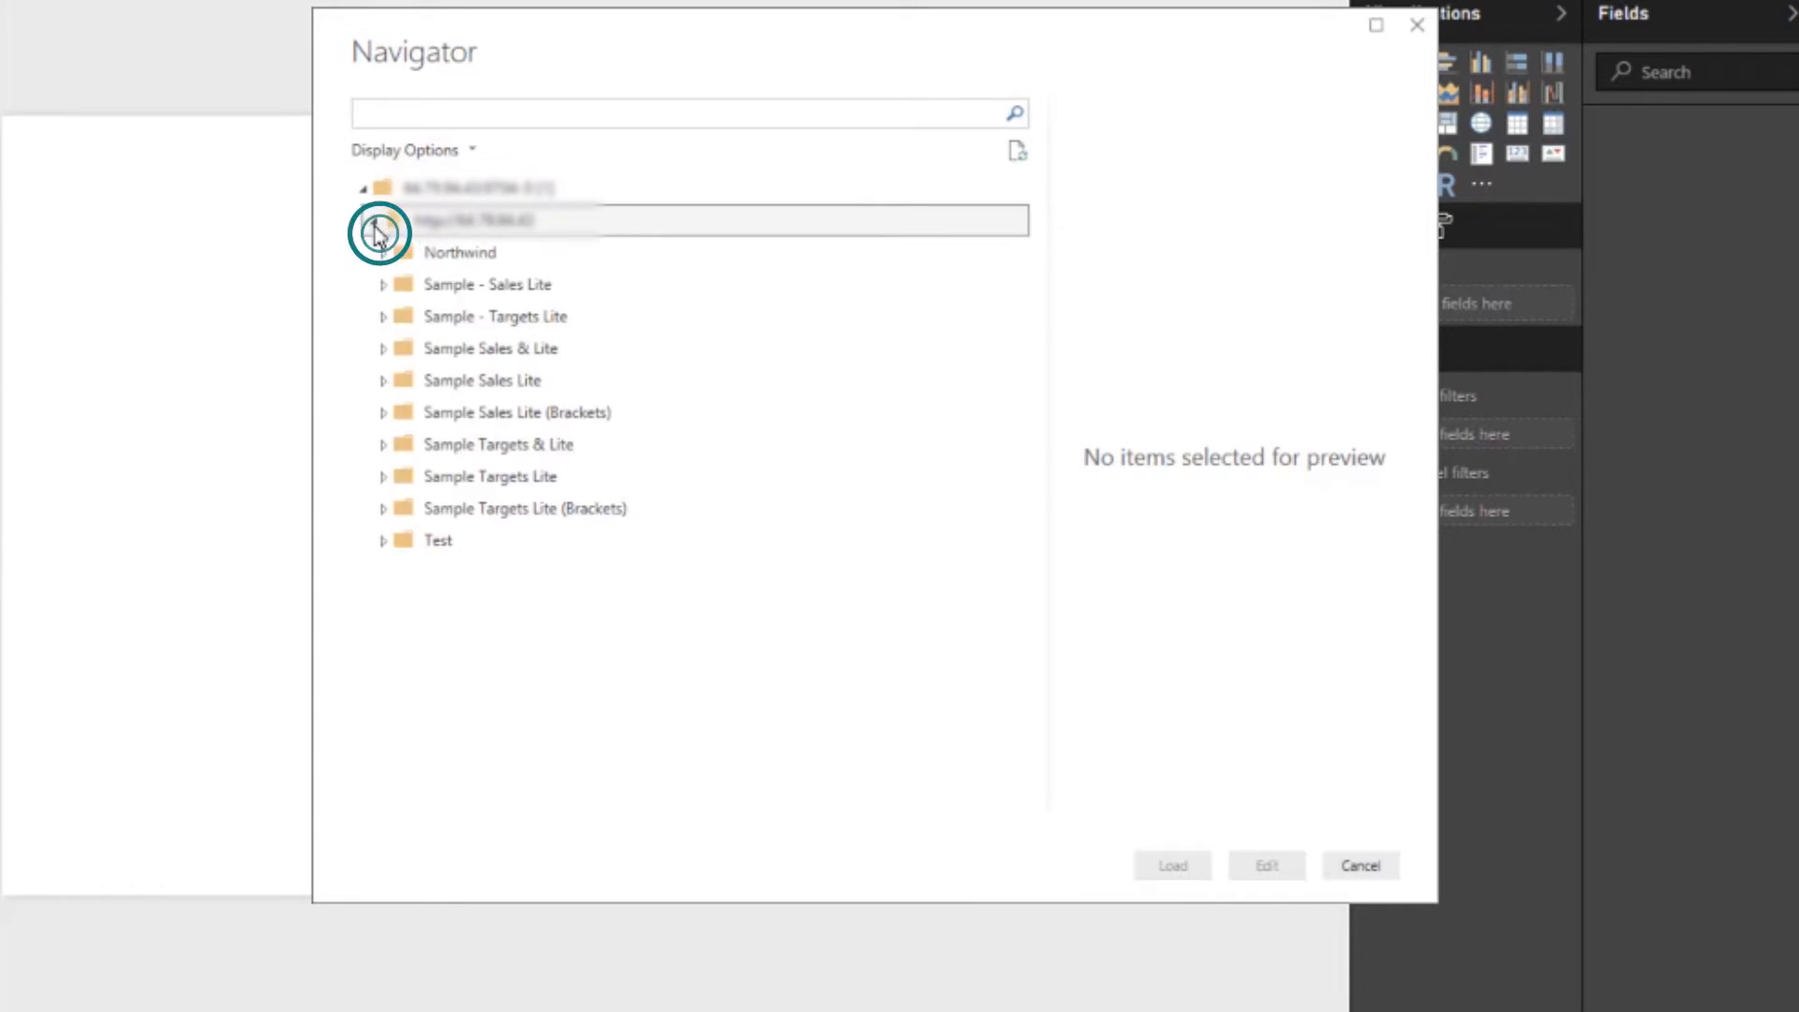
pyautogui.click(385, 256)
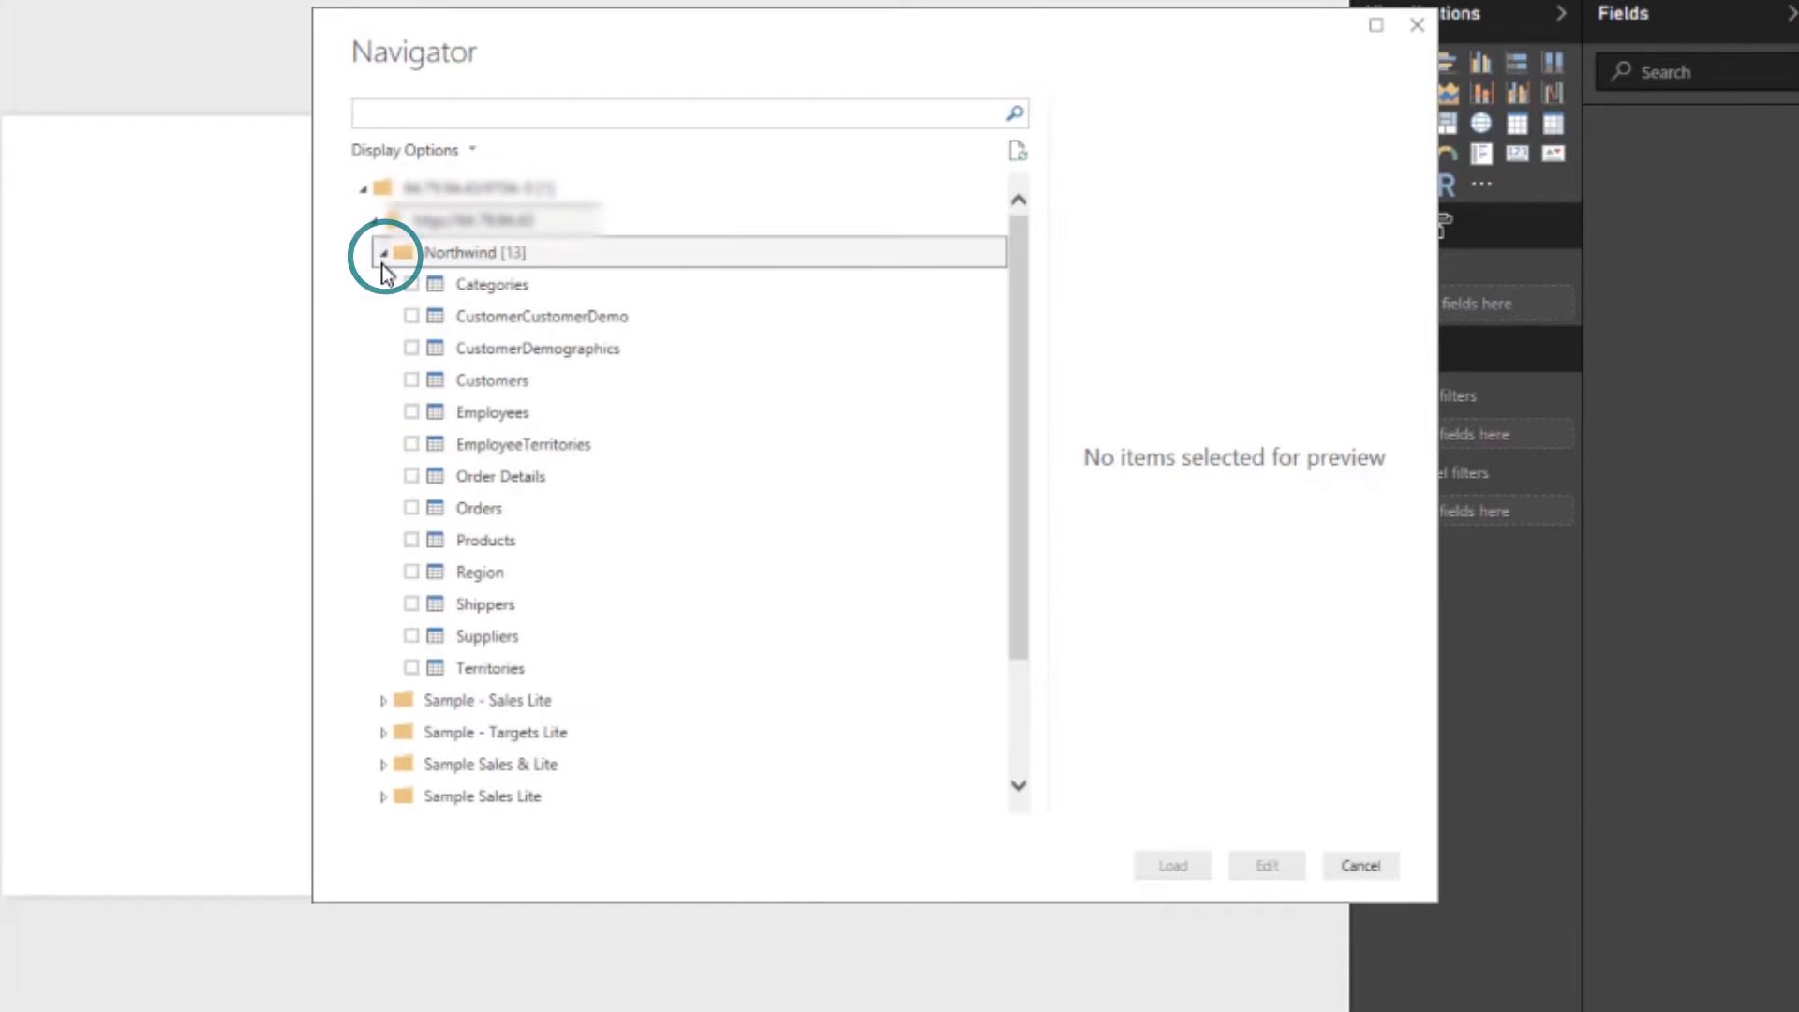
pyautogui.click(412, 382)
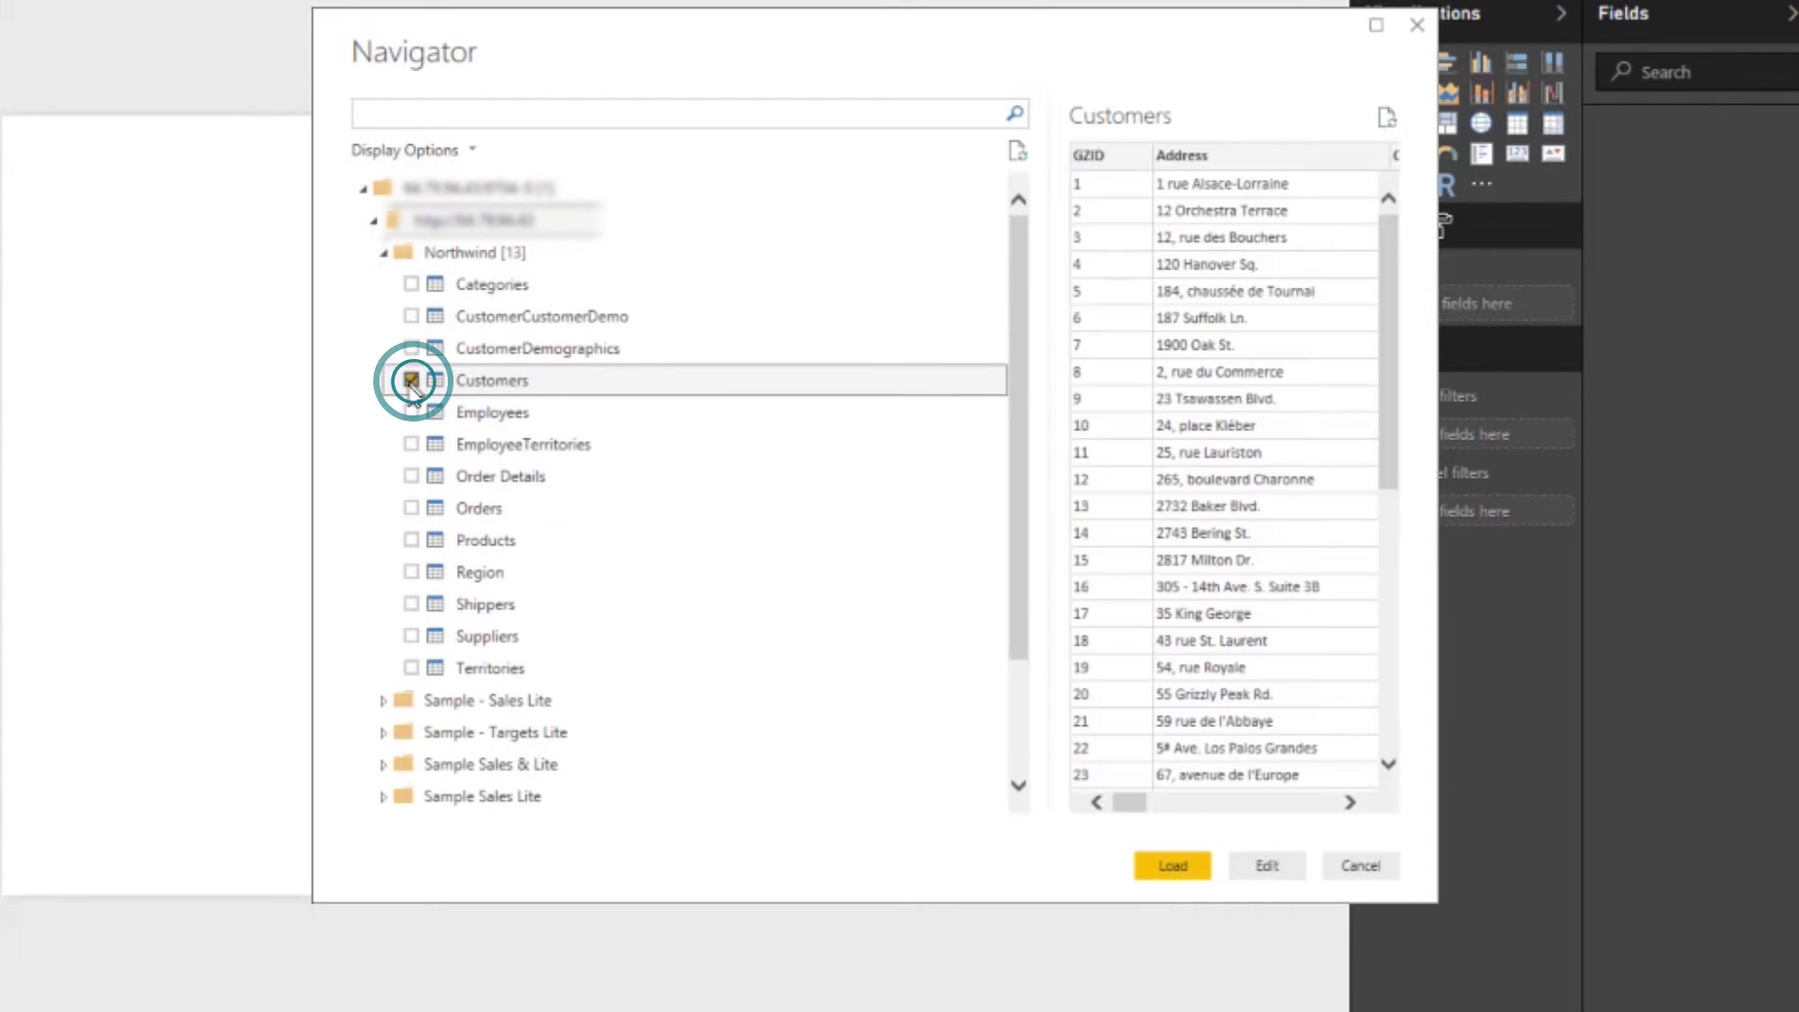
pyautogui.click(413, 478)
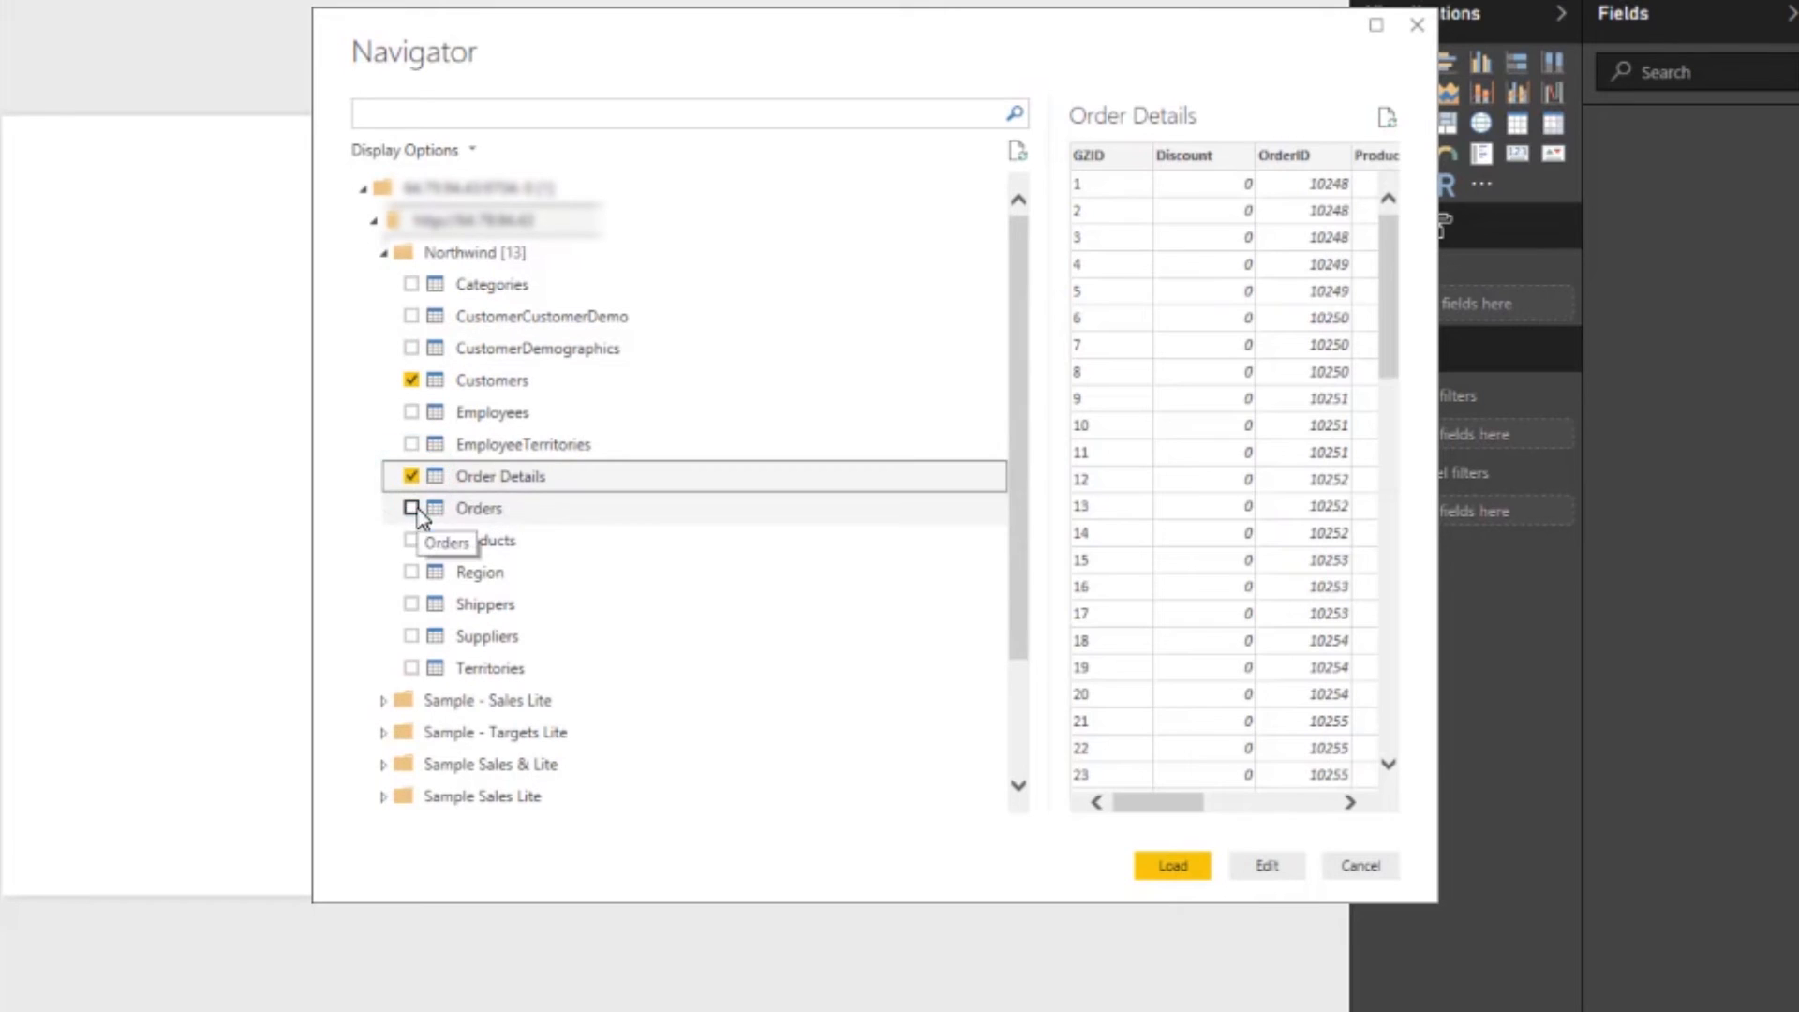
pyautogui.click(413, 509)
pyautogui.click(413, 542)
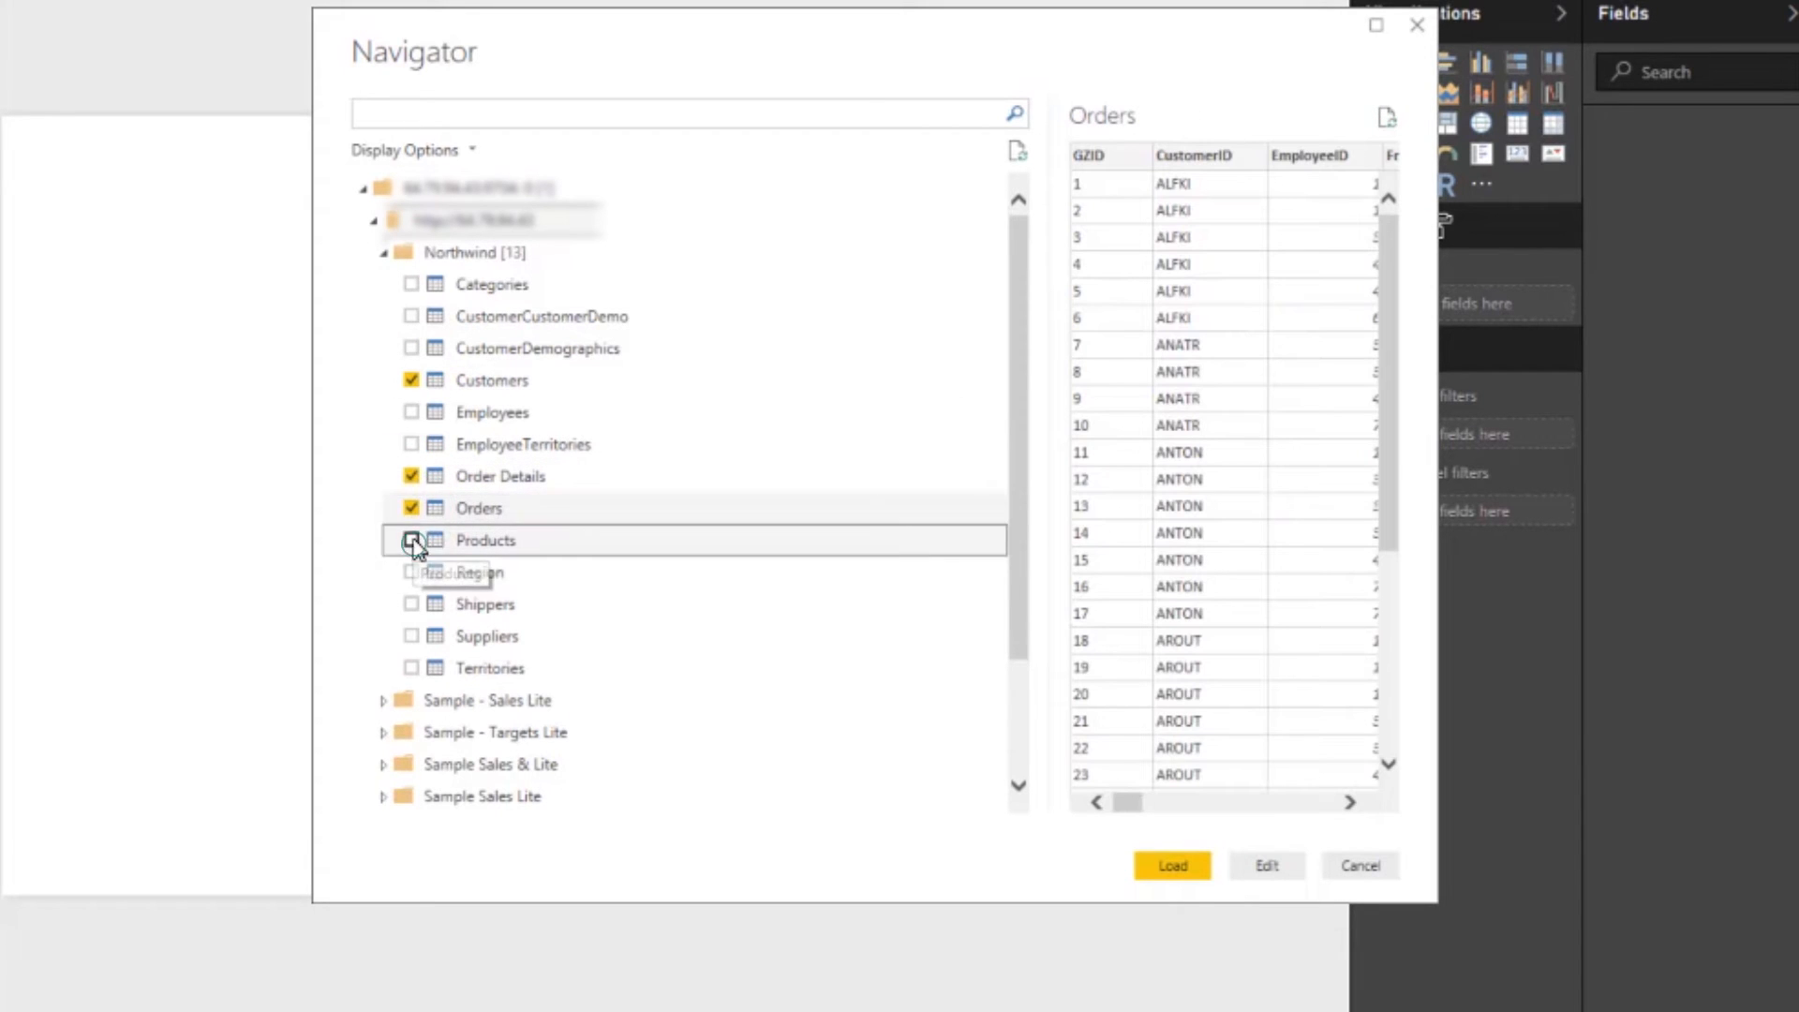
pyautogui.click(1185, 873)
# Step: Create a relationship from Order Details to Customers on GZID
pyautogui.click(490, 676)
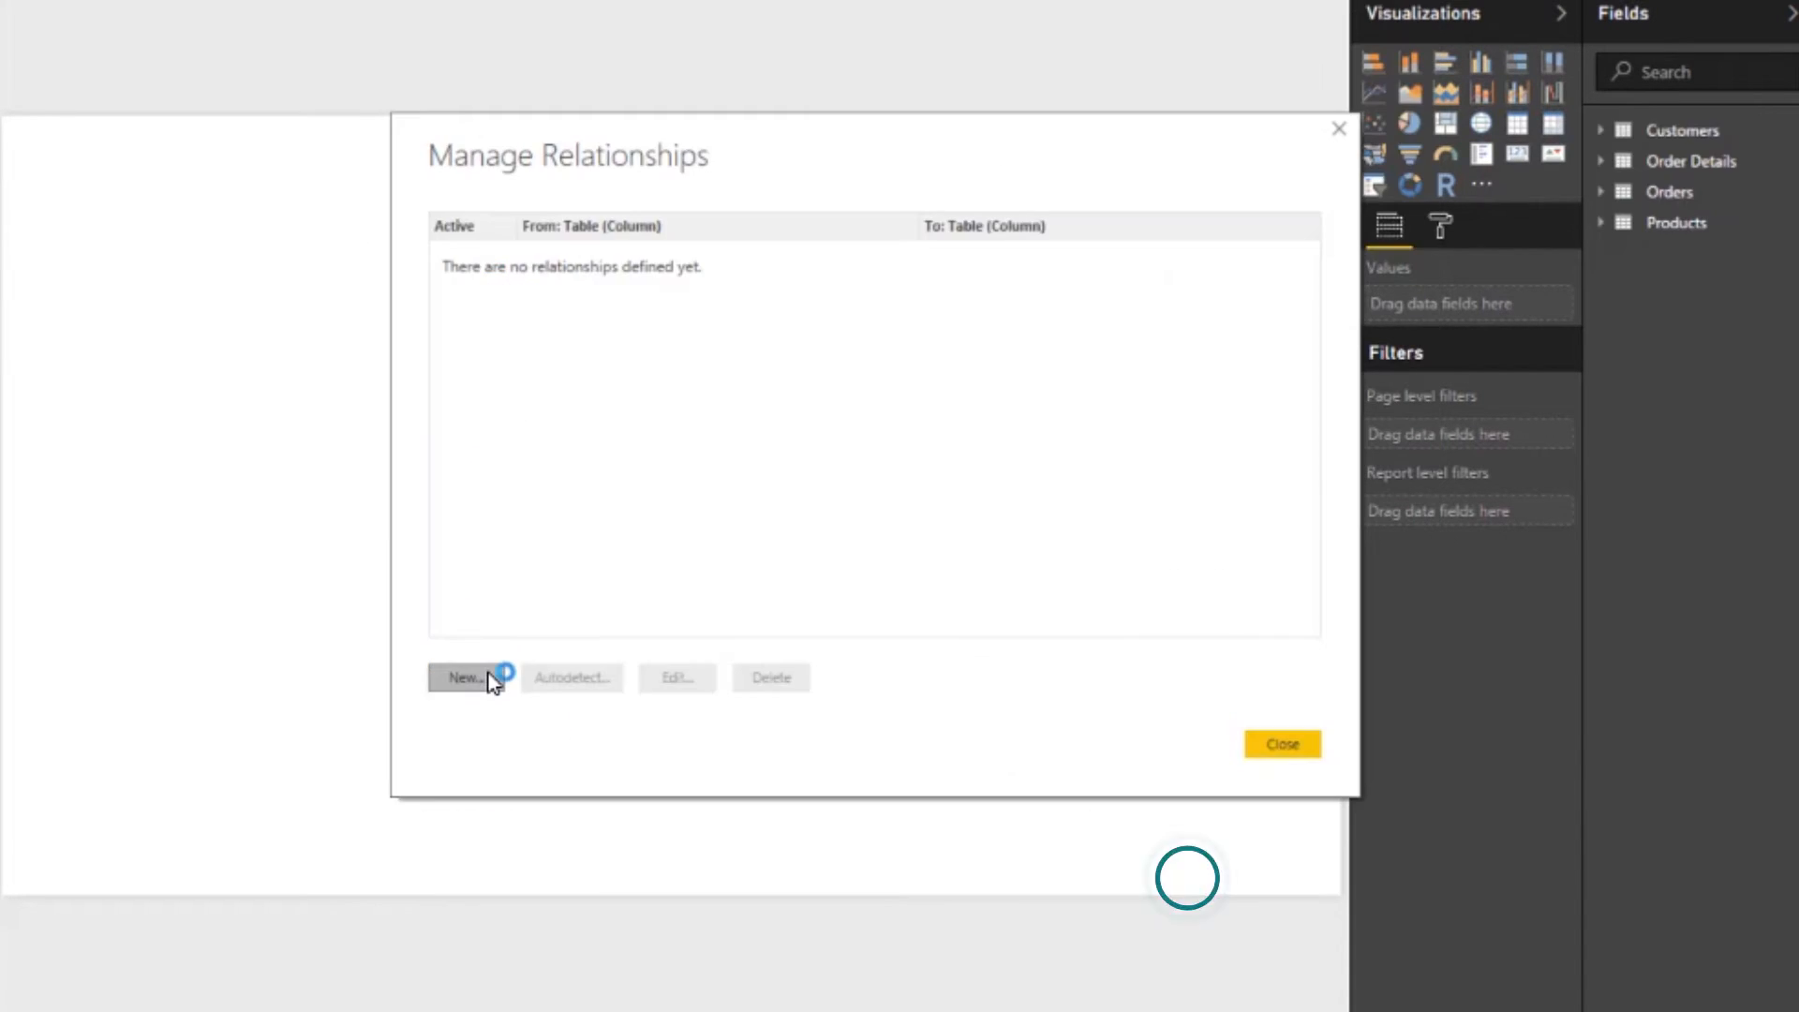
pyautogui.click(548, 226)
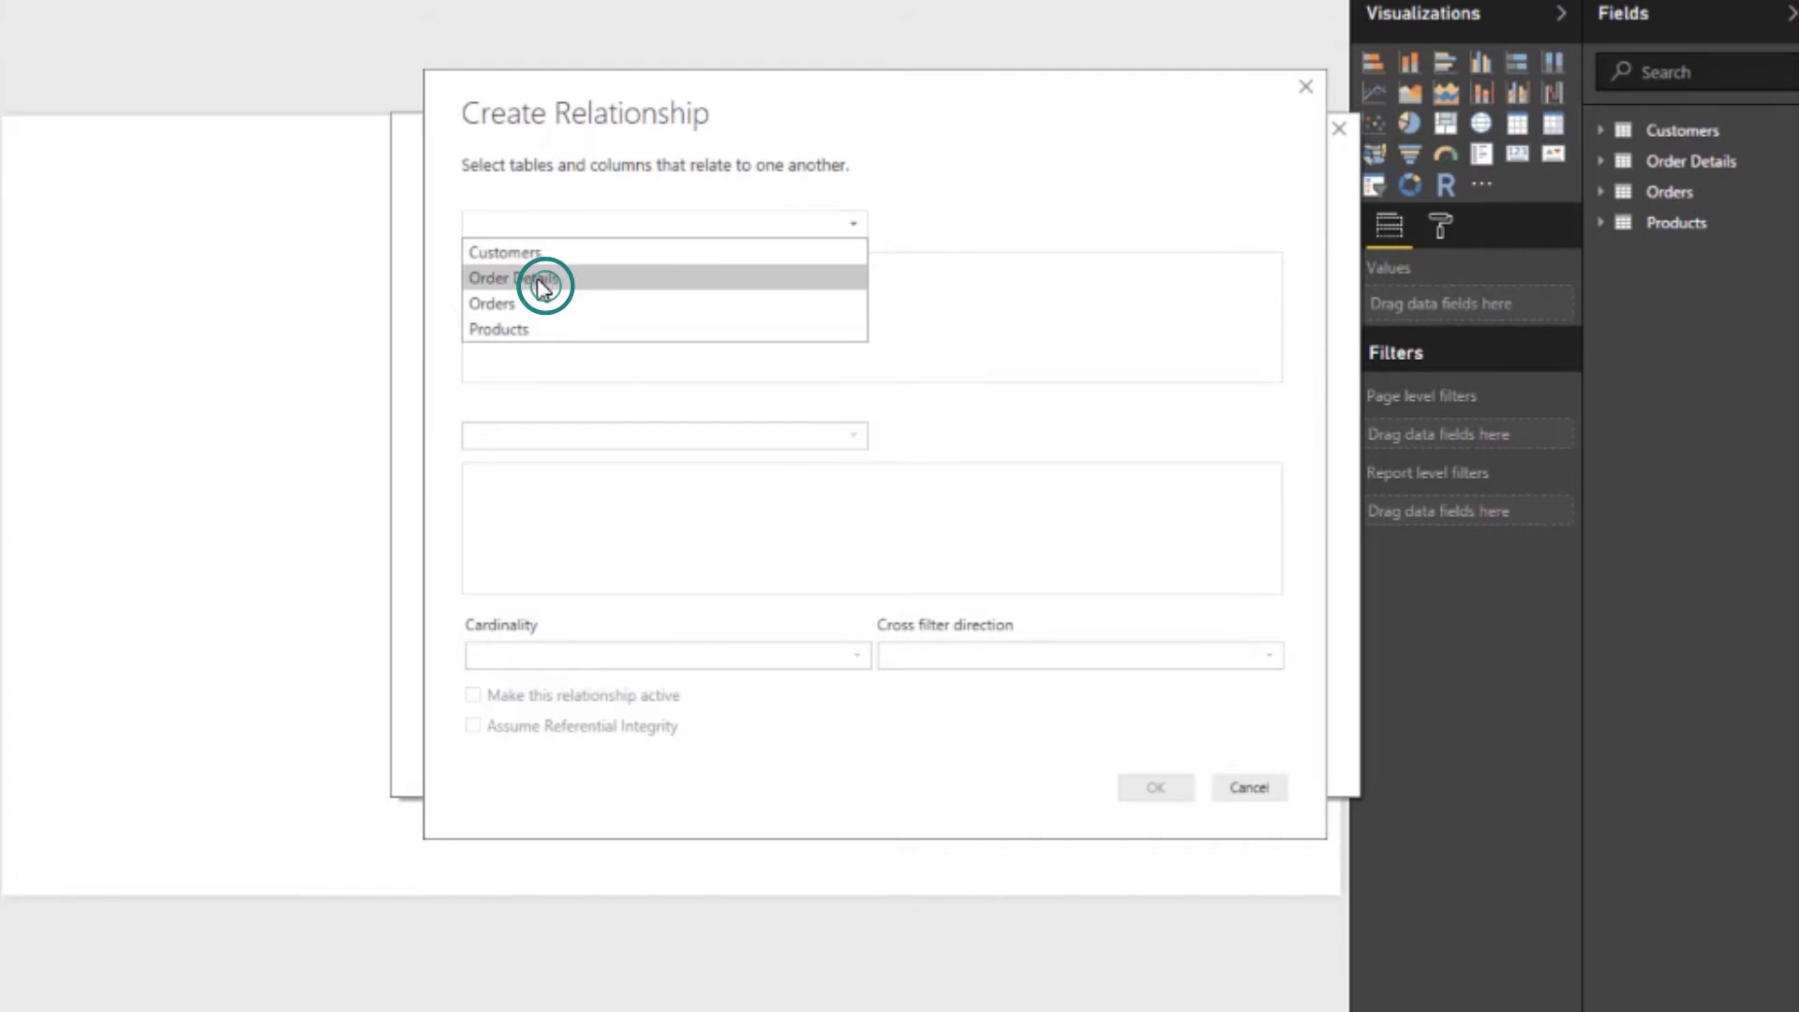
pyautogui.click(542, 280)
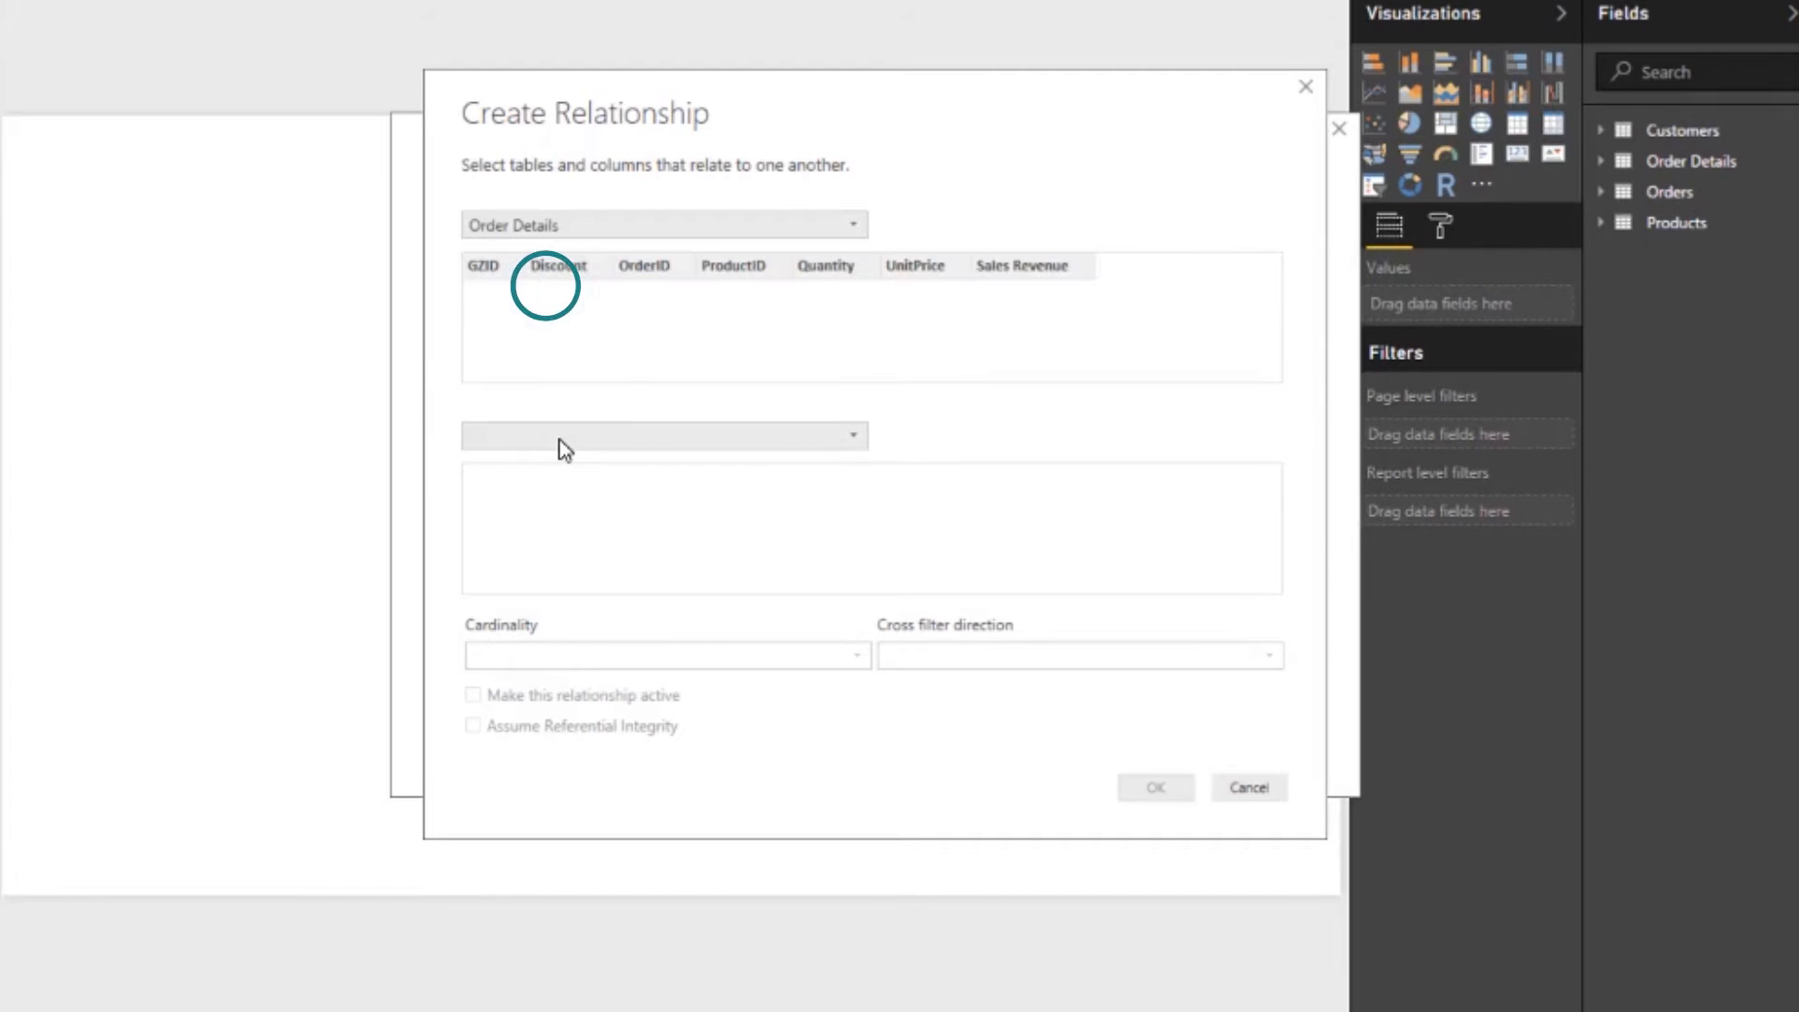
pyautogui.click(558, 439)
pyautogui.click(551, 465)
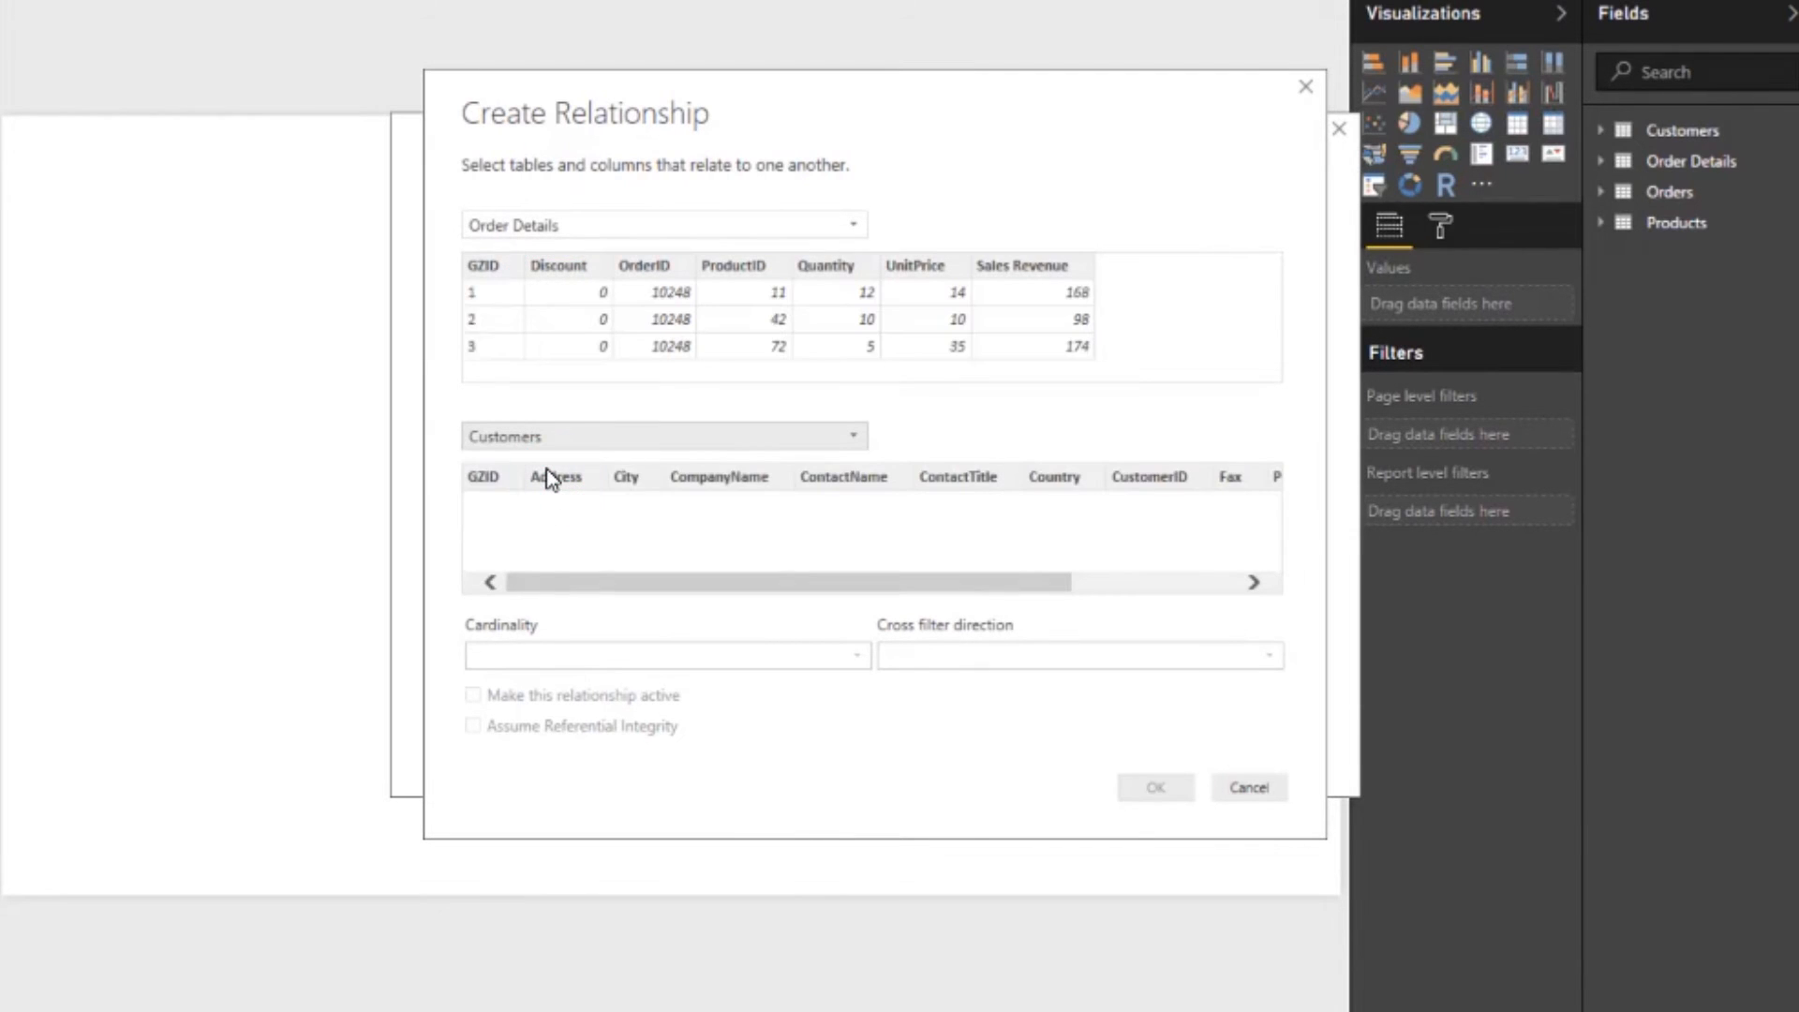
pyautogui.click(1154, 789)
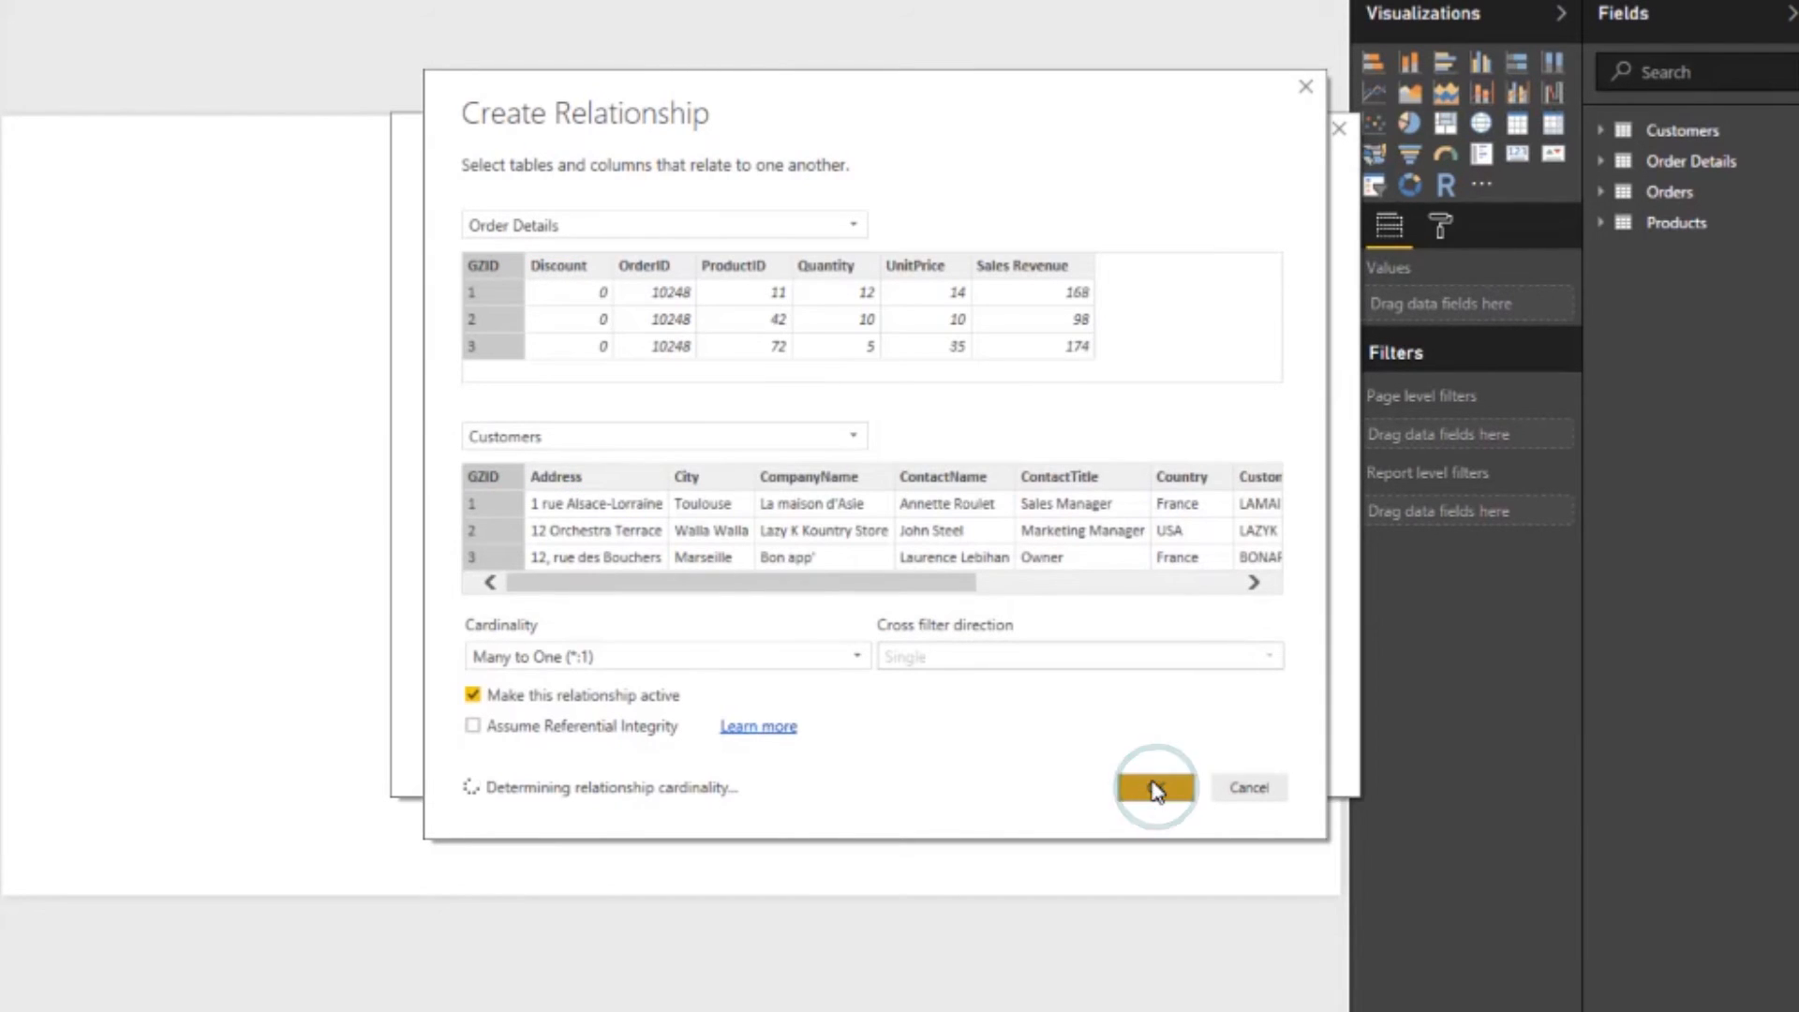
pyautogui.click(465, 679)
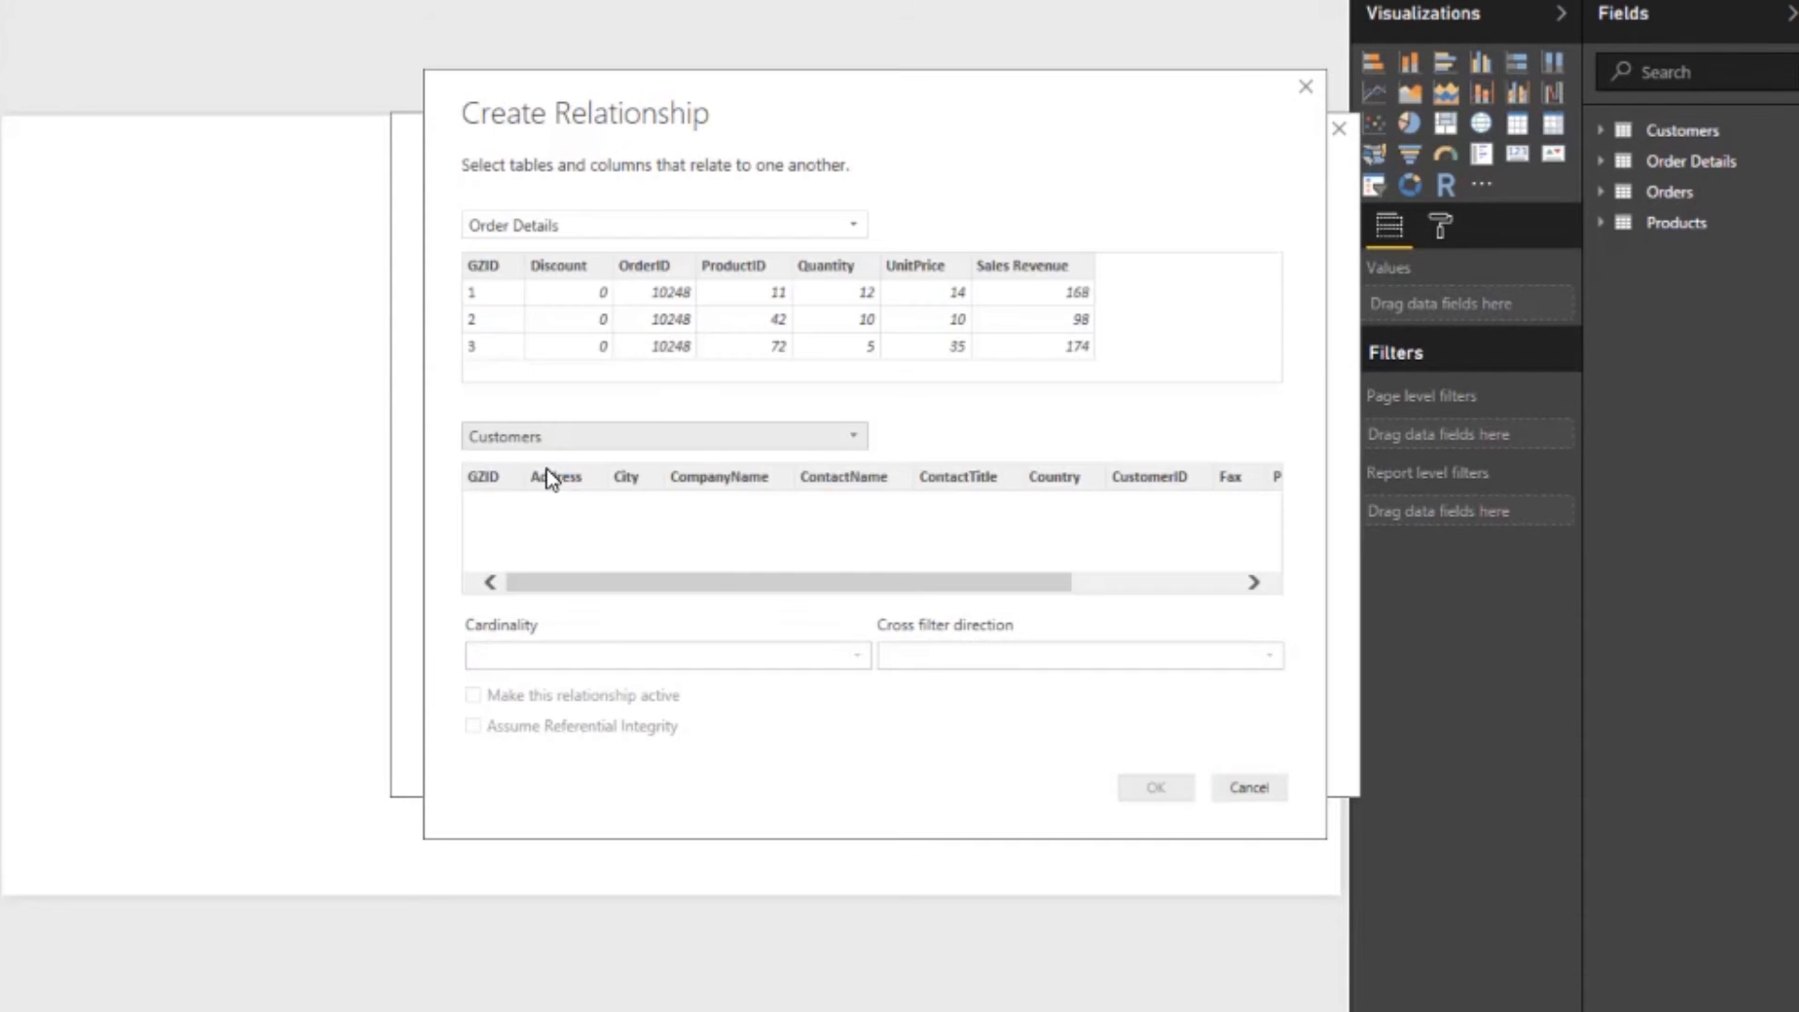
pyautogui.click(1153, 789)
# Step: Create a relationship from Order Details to Orders on GZID
pyautogui.click(471, 689)
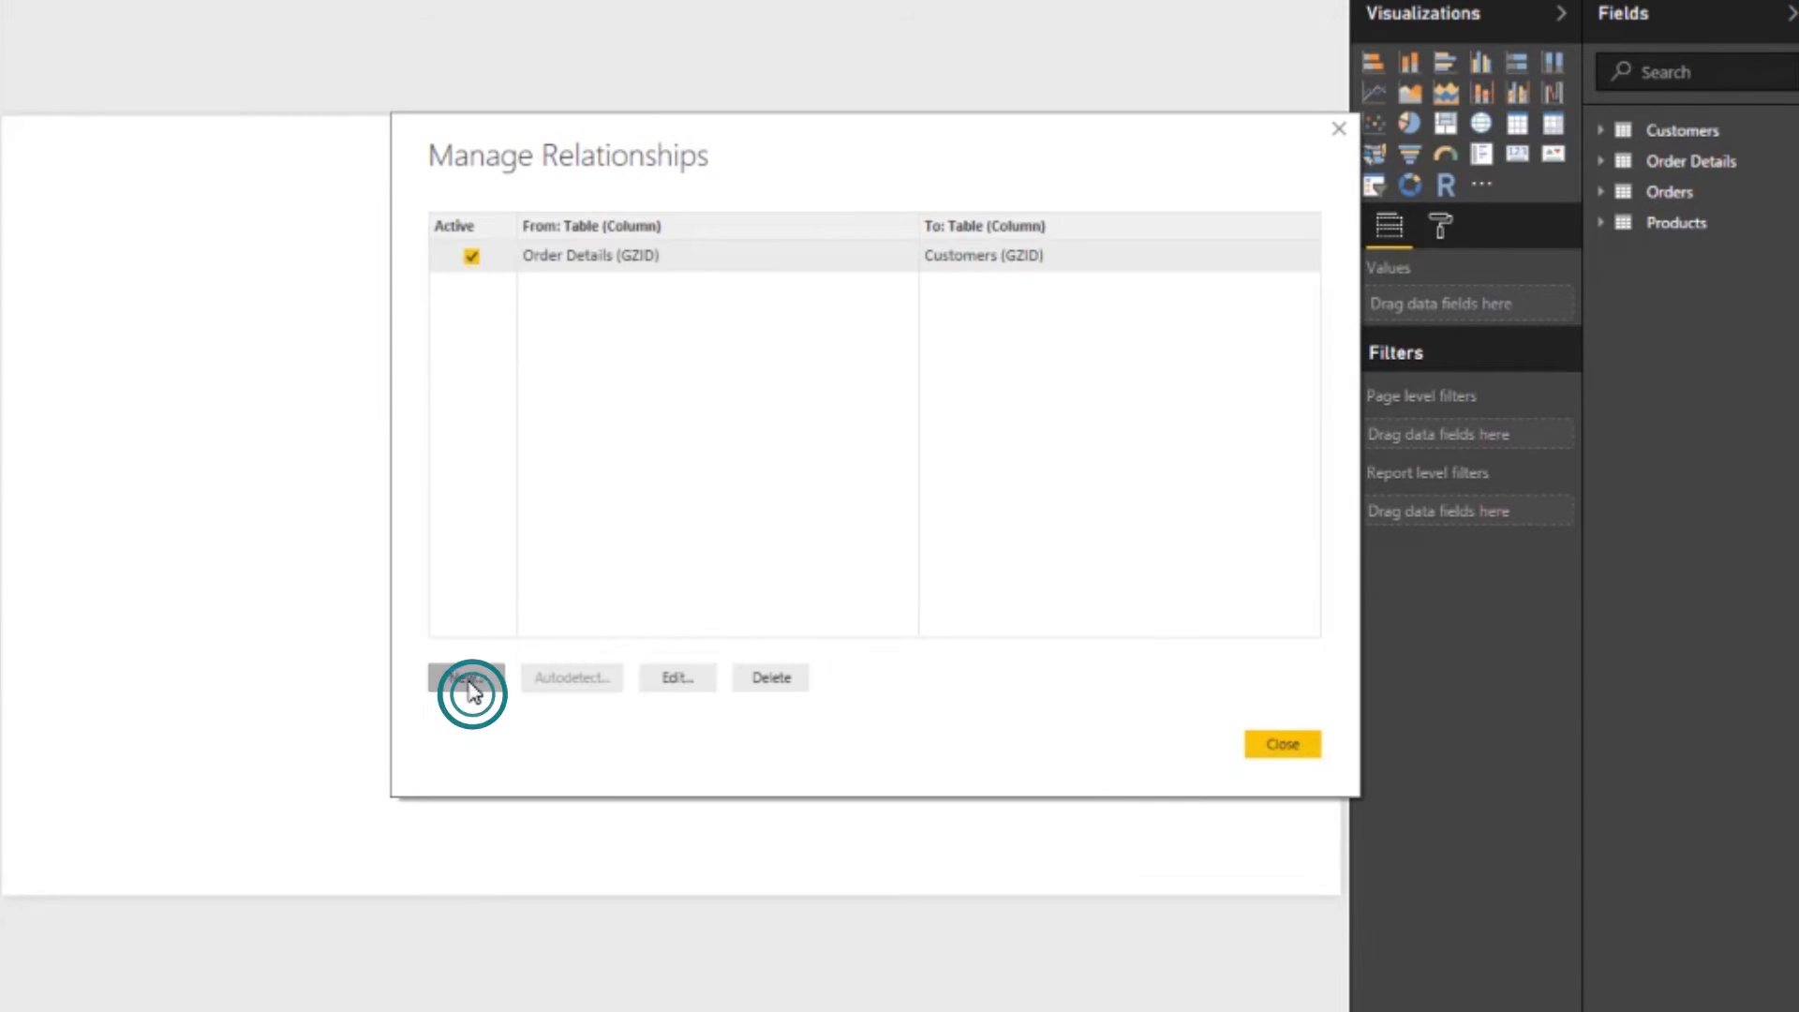
pyautogui.click(582, 229)
pyautogui.click(563, 276)
pyautogui.click(560, 434)
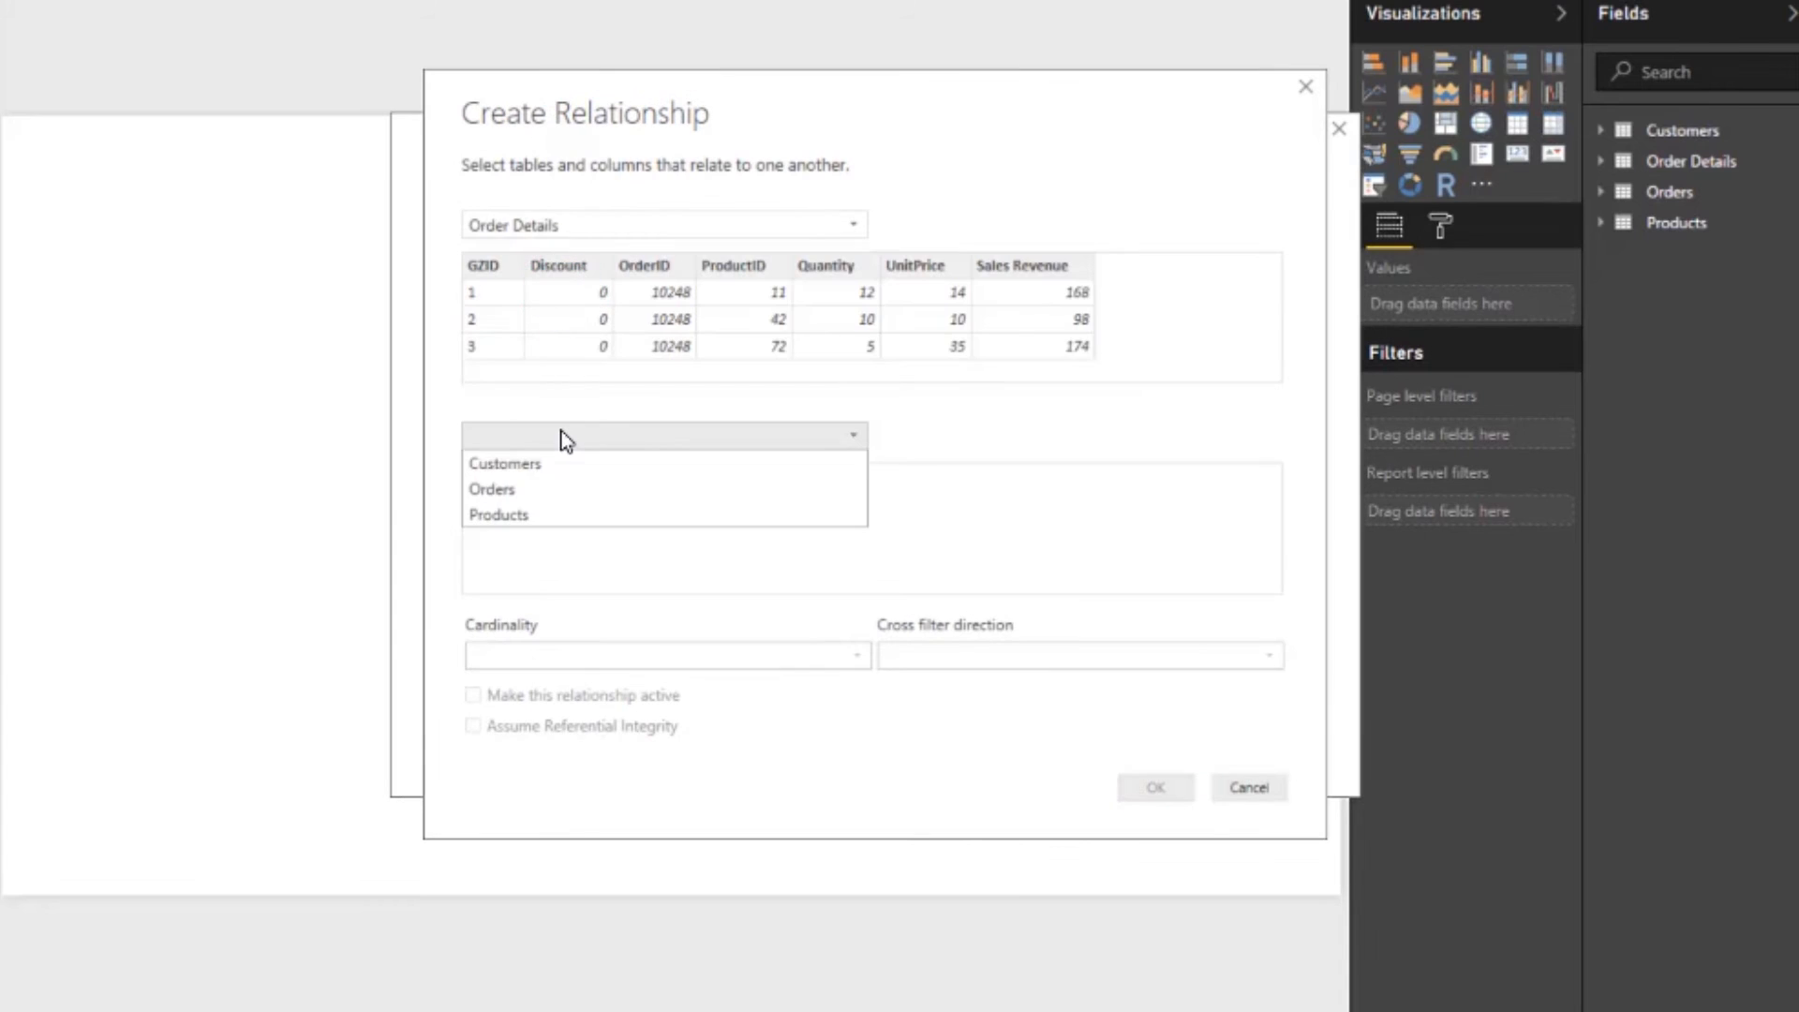
pyautogui.click(539, 493)
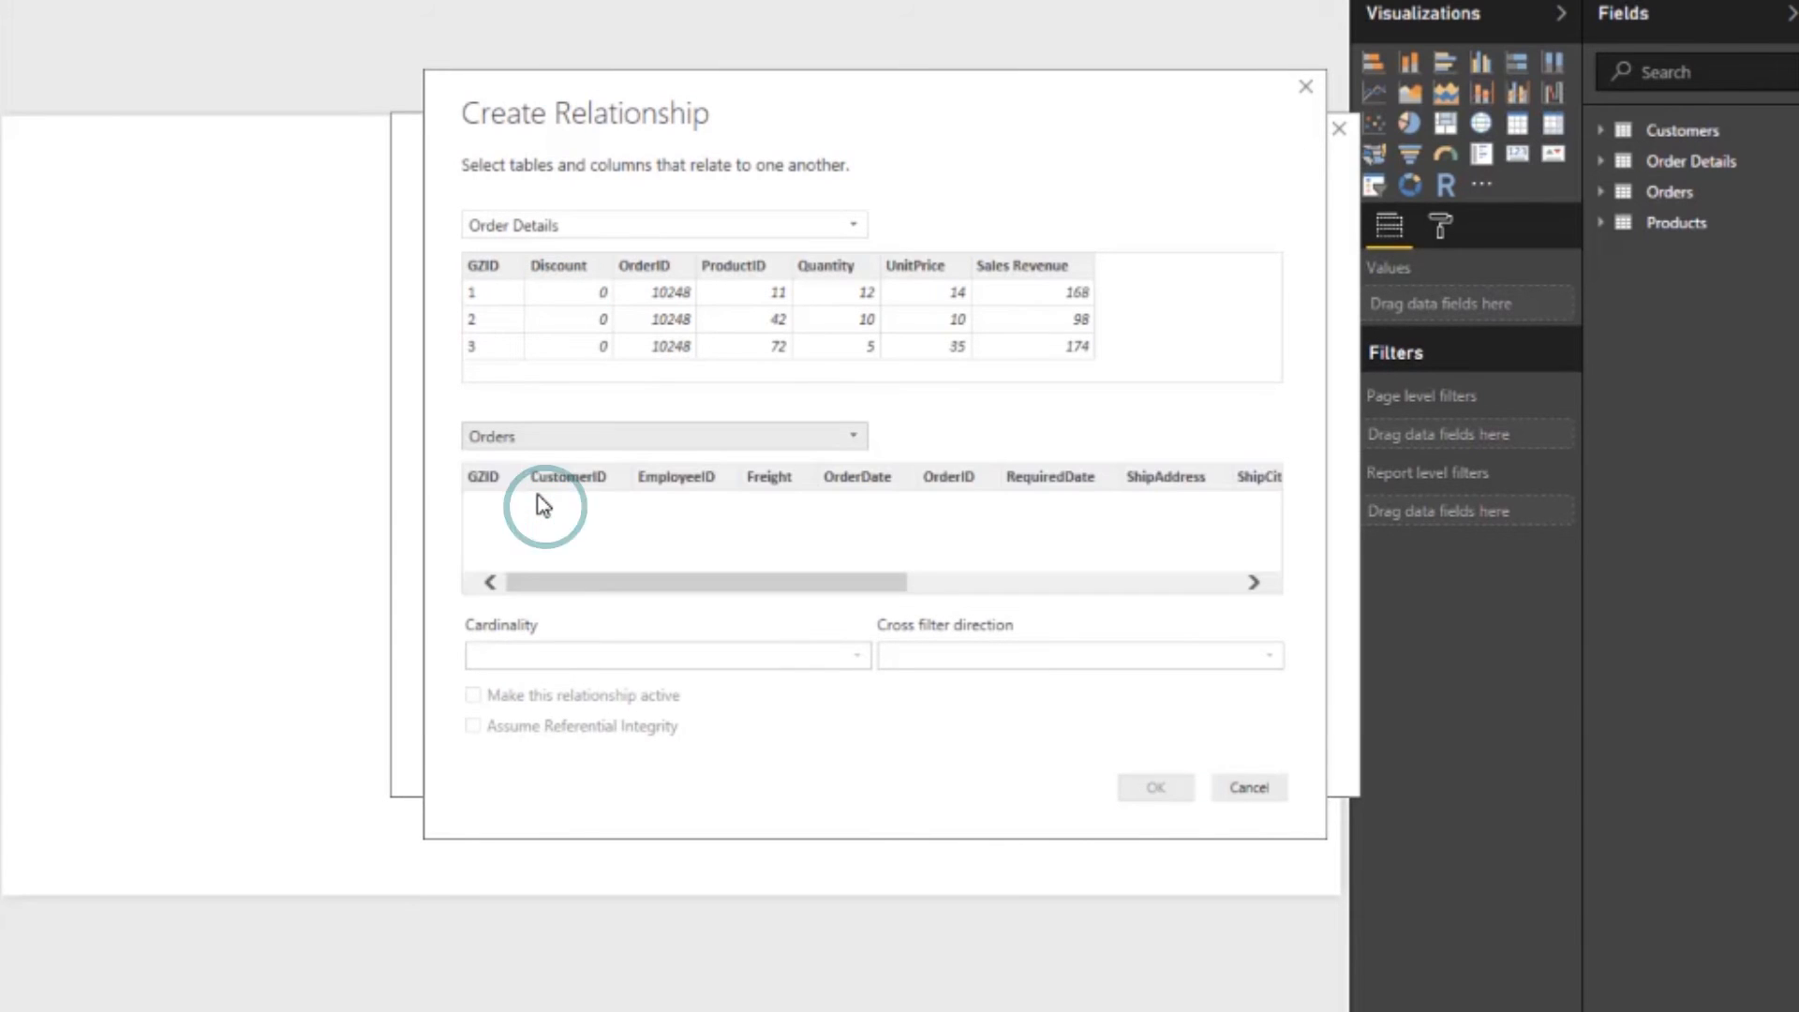
pyautogui.click(1157, 789)
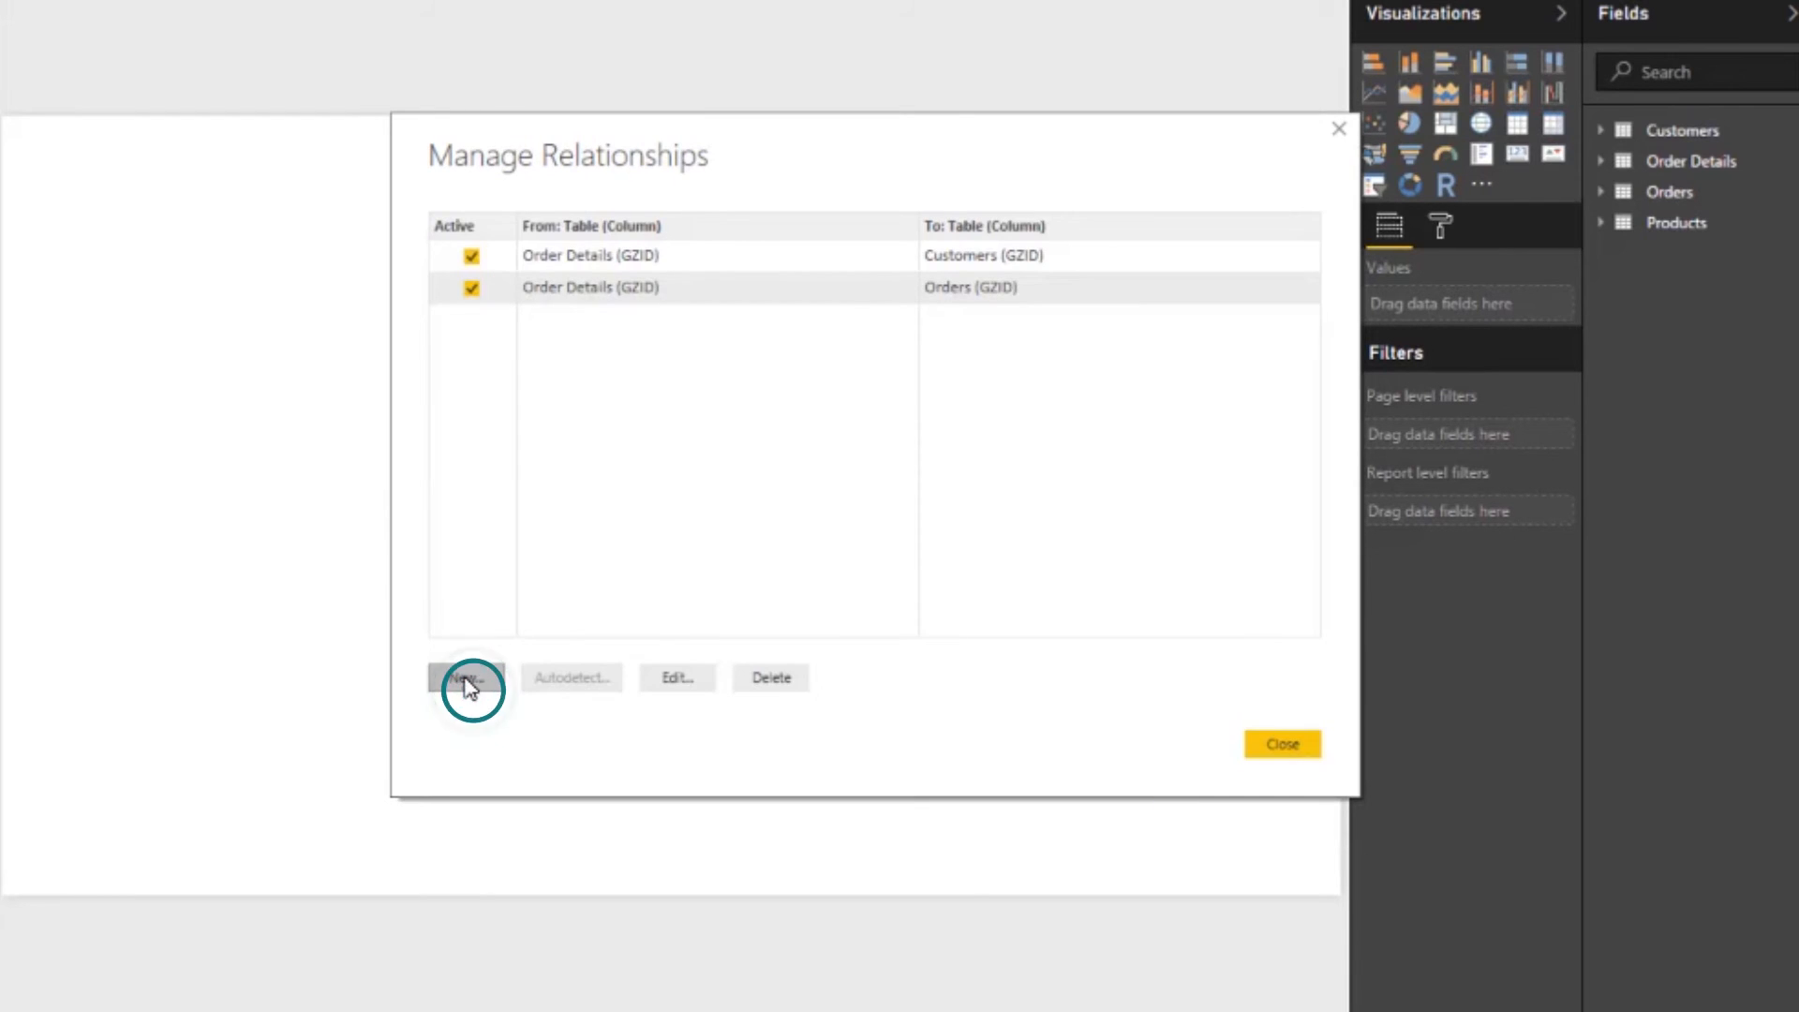
# Step: Create a relationship from Order Details to Products, then close relationship management
pyautogui.click(549, 222)
pyautogui.click(509, 278)
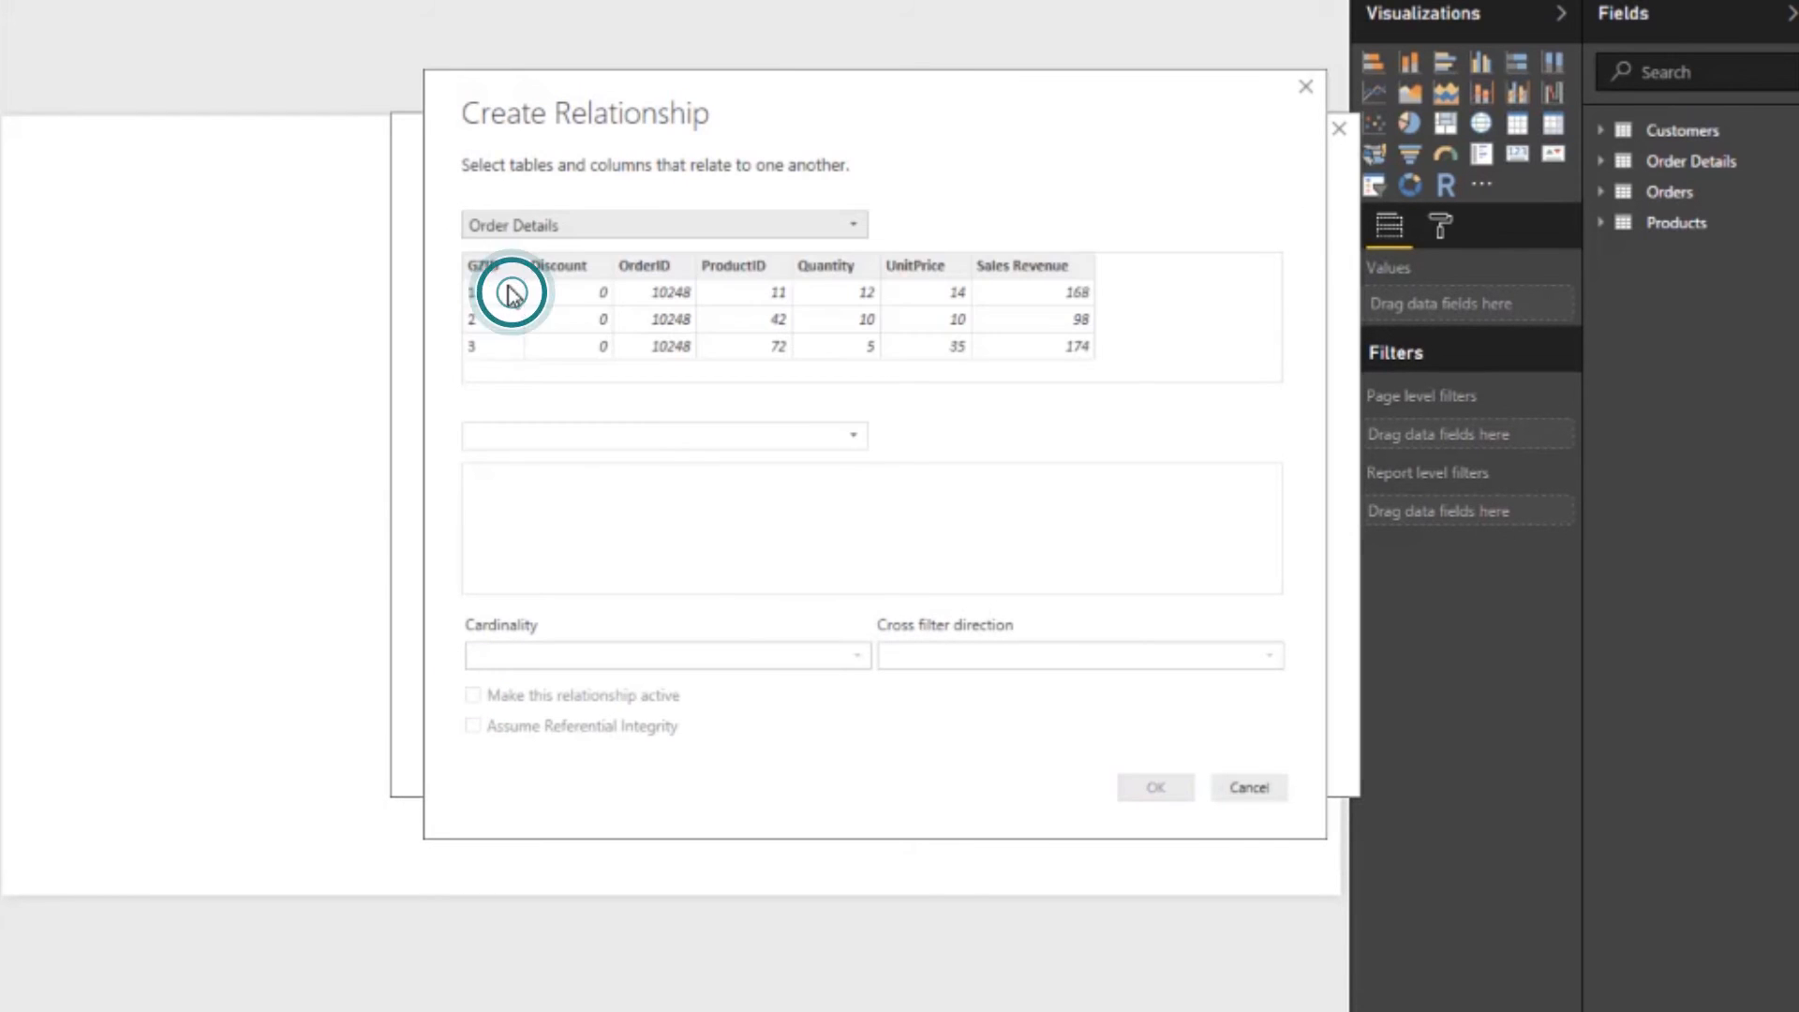
pyautogui.click(523, 438)
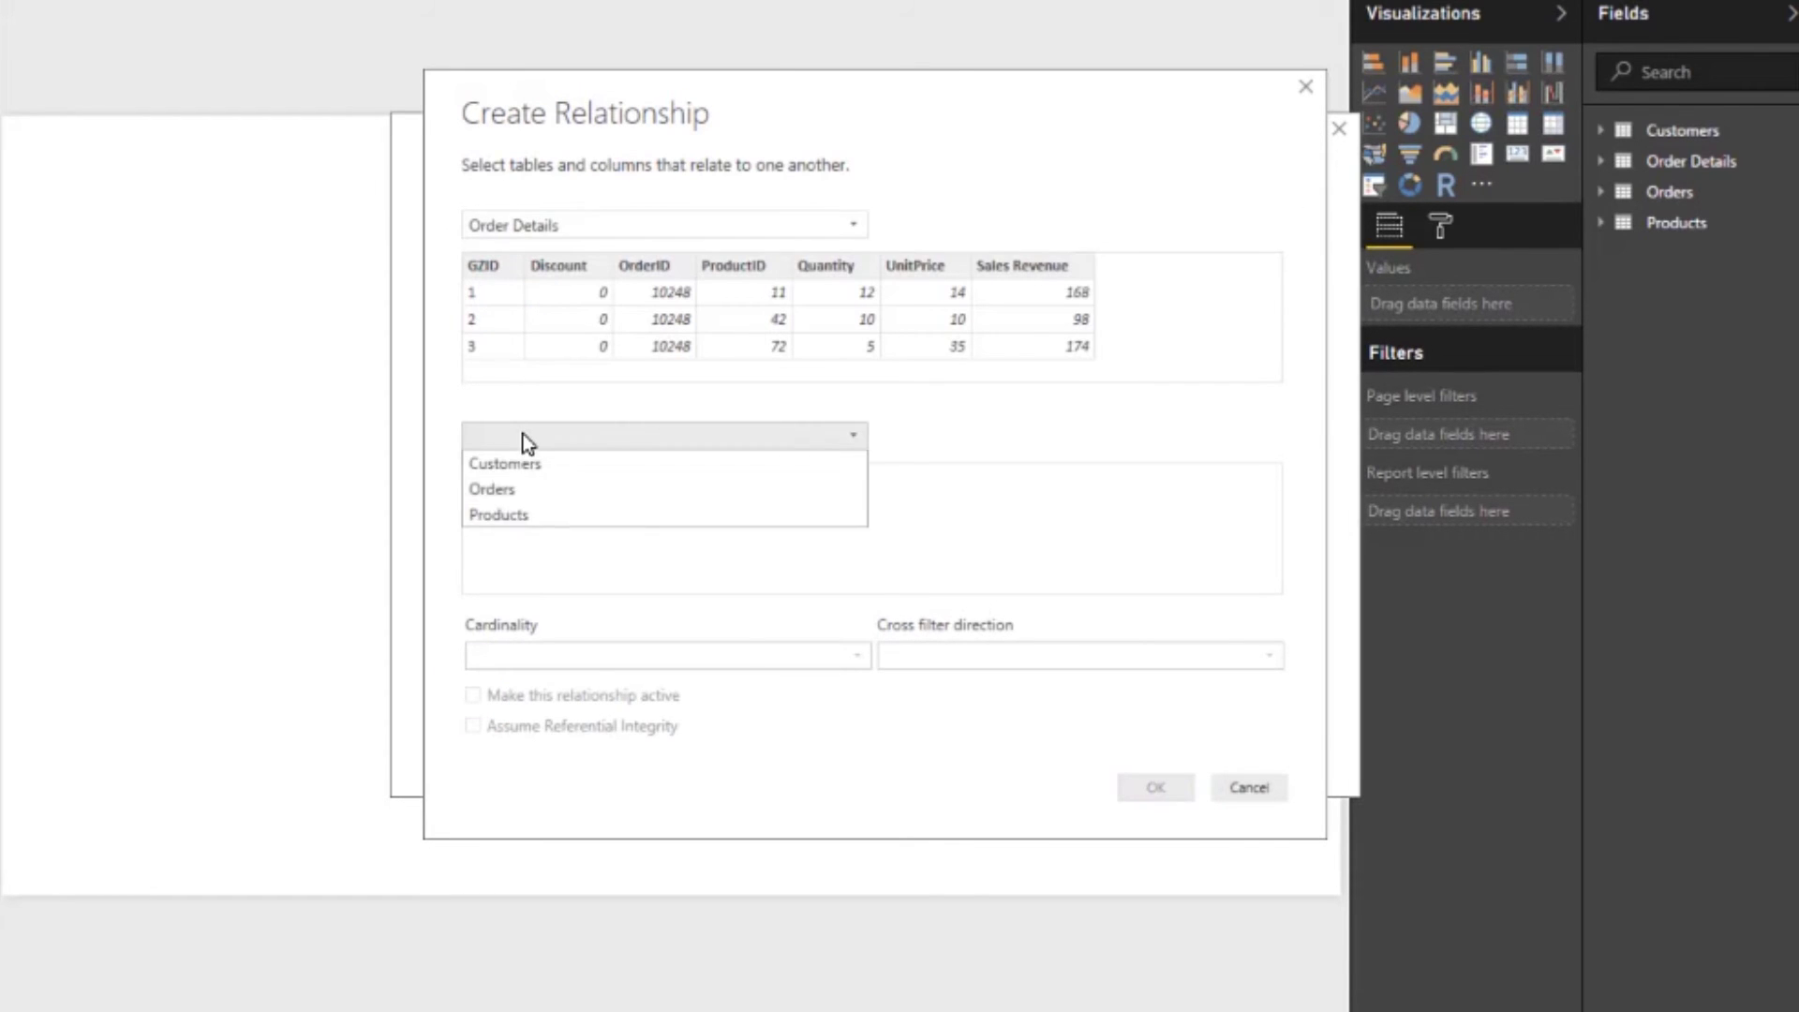
pyautogui.click(509, 517)
pyautogui.click(1157, 789)
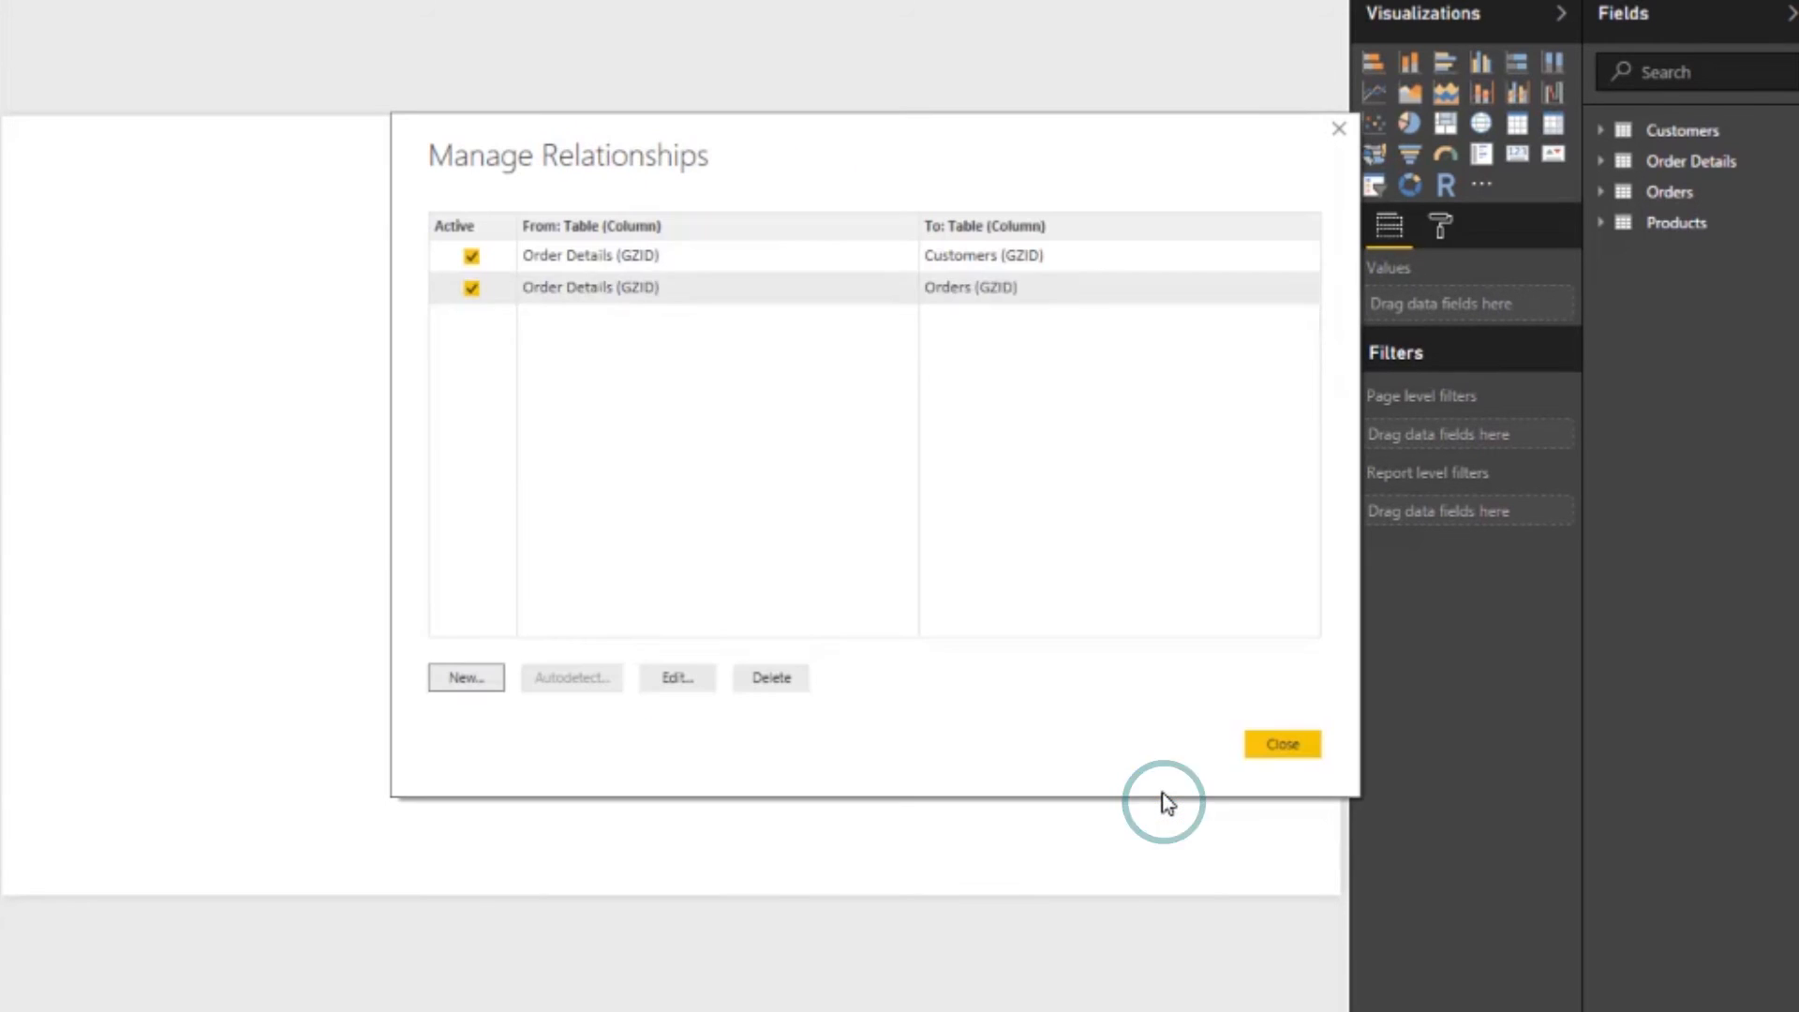
pyautogui.click(1283, 745)
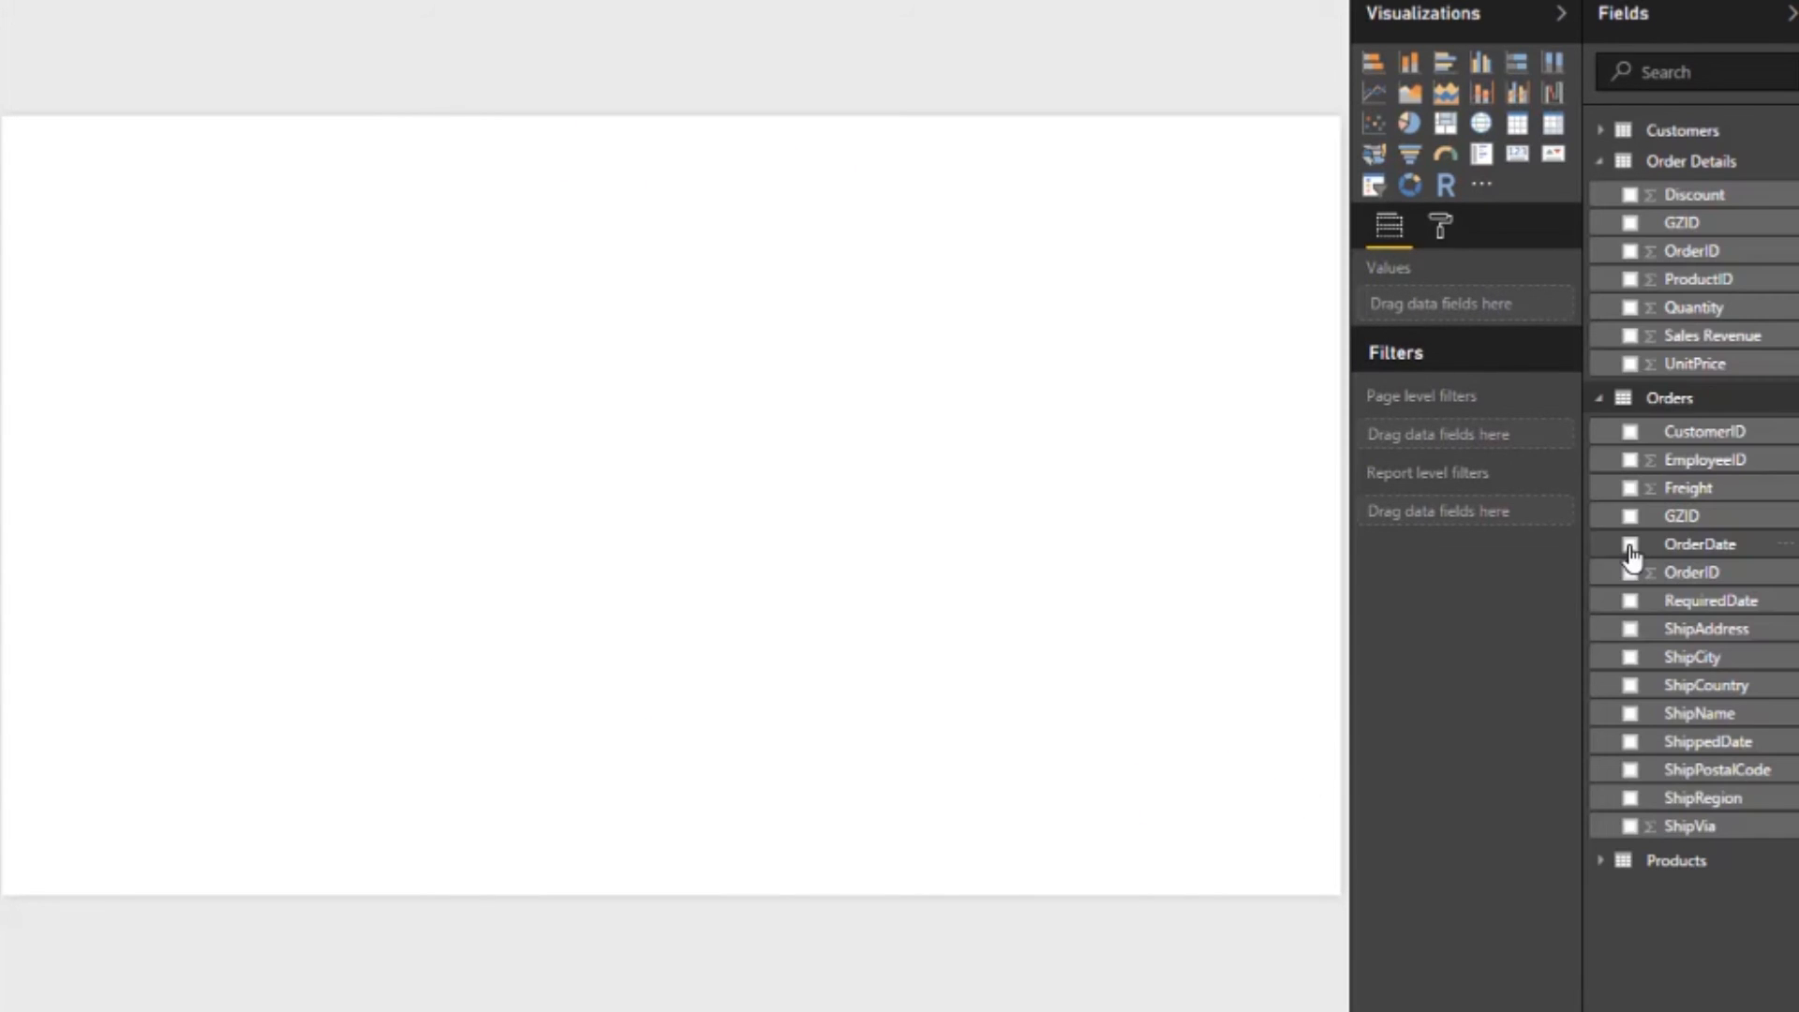
# Step: Build an enlarged chart of Sales Revenue over OrderDate
pyautogui.click(1631, 546)
pyautogui.click(1631, 338)
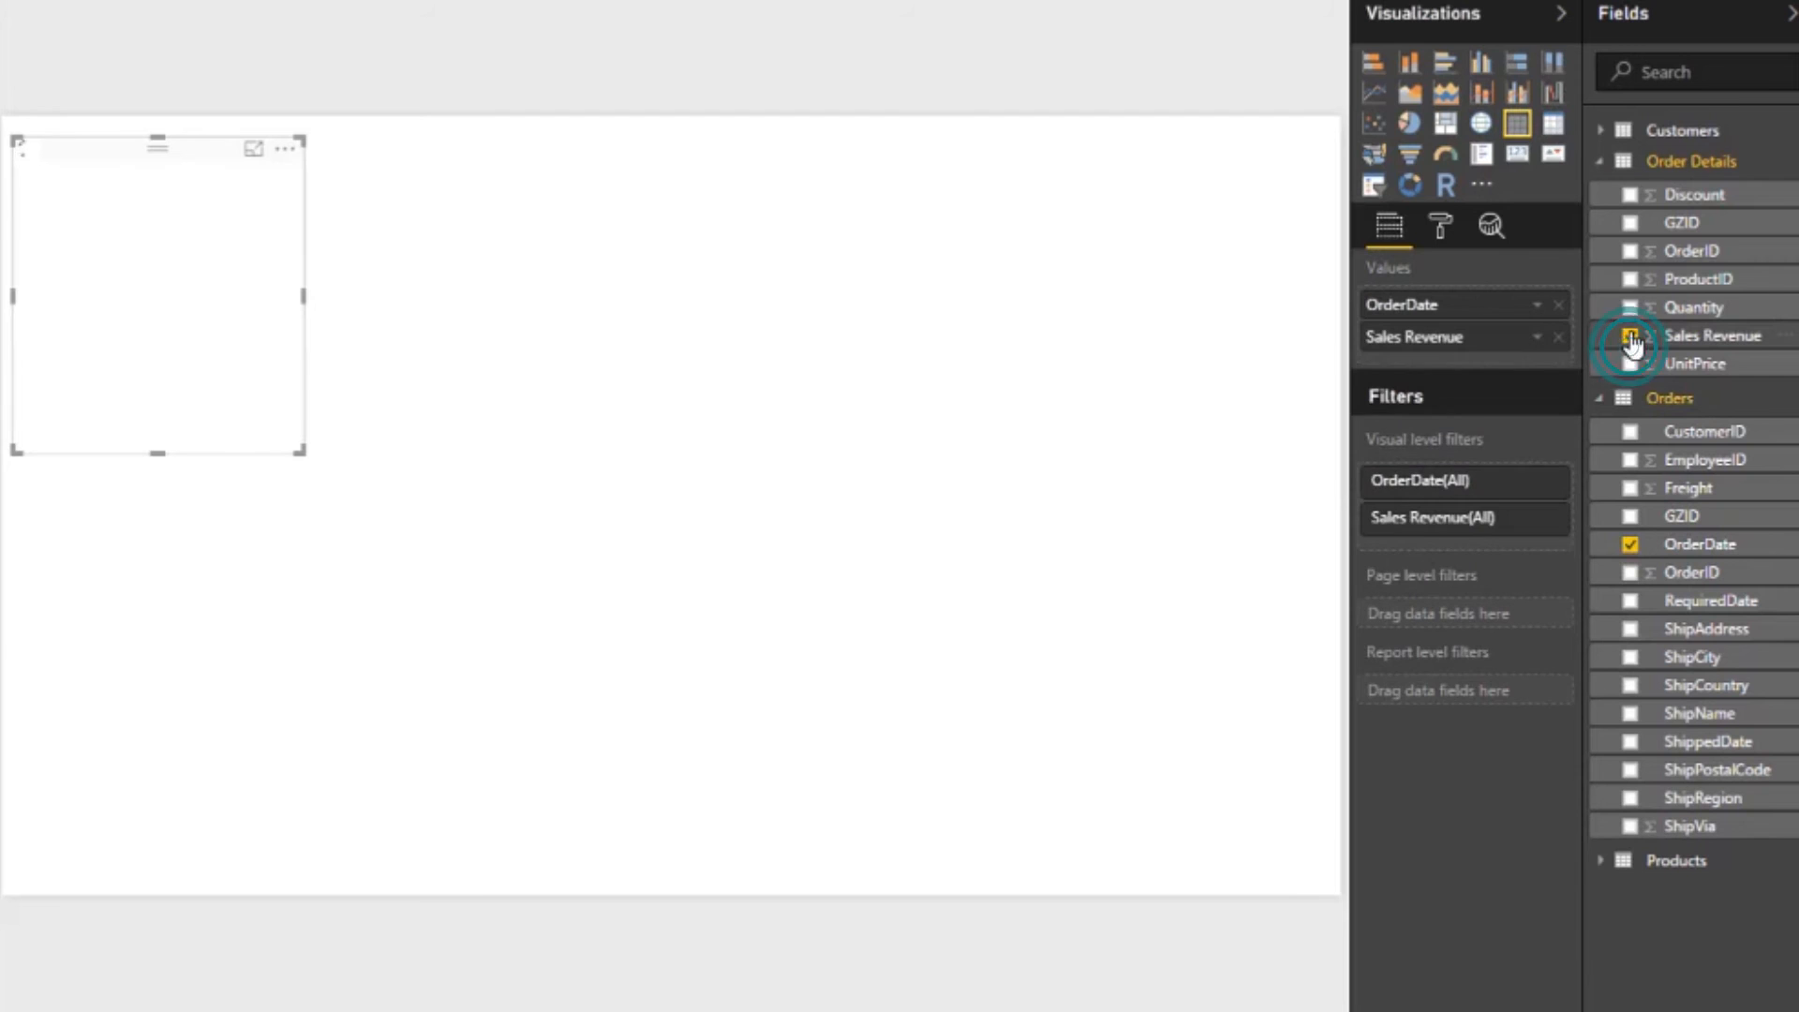
pyautogui.click(1411, 64)
pyautogui.moveTo(299, 450); pyautogui.dragTo(526, 488)
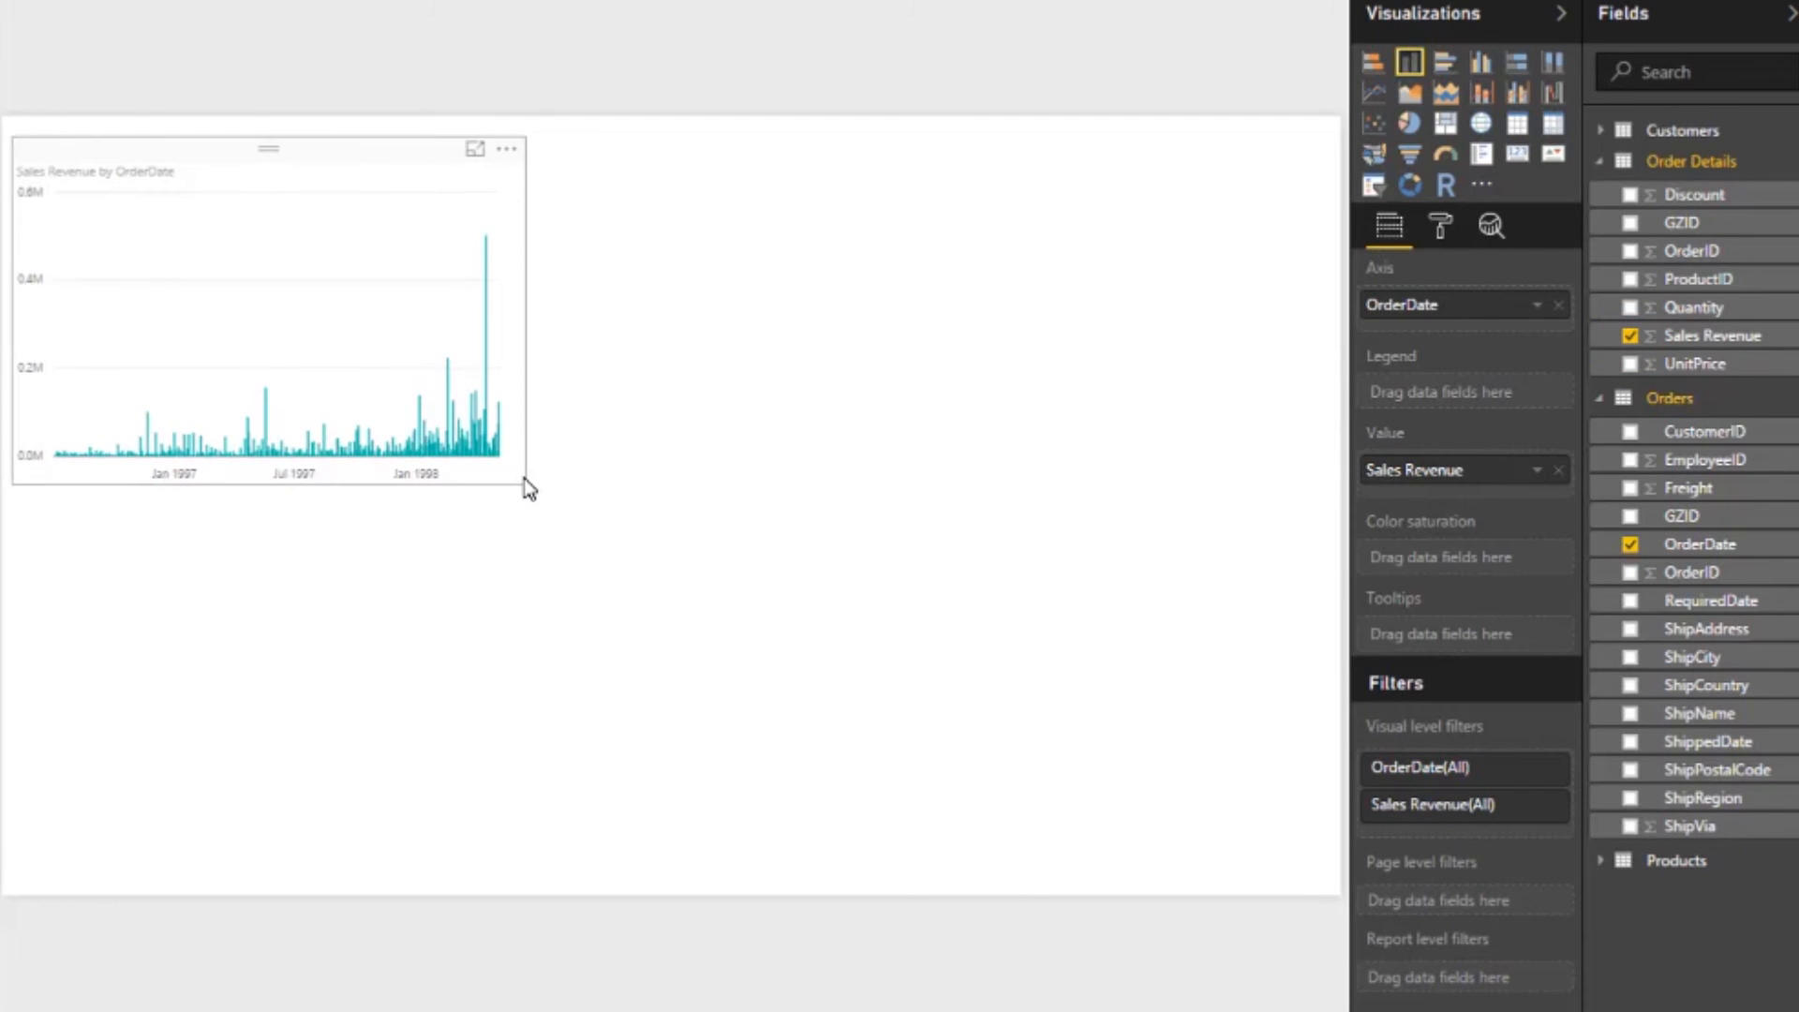
pyautogui.click(526, 489)
# Step: Add a map of Sales Revenue by customer Country and enlarge it
pyautogui.click(1600, 129)
pyautogui.click(1631, 305)
pyautogui.click(1600, 508)
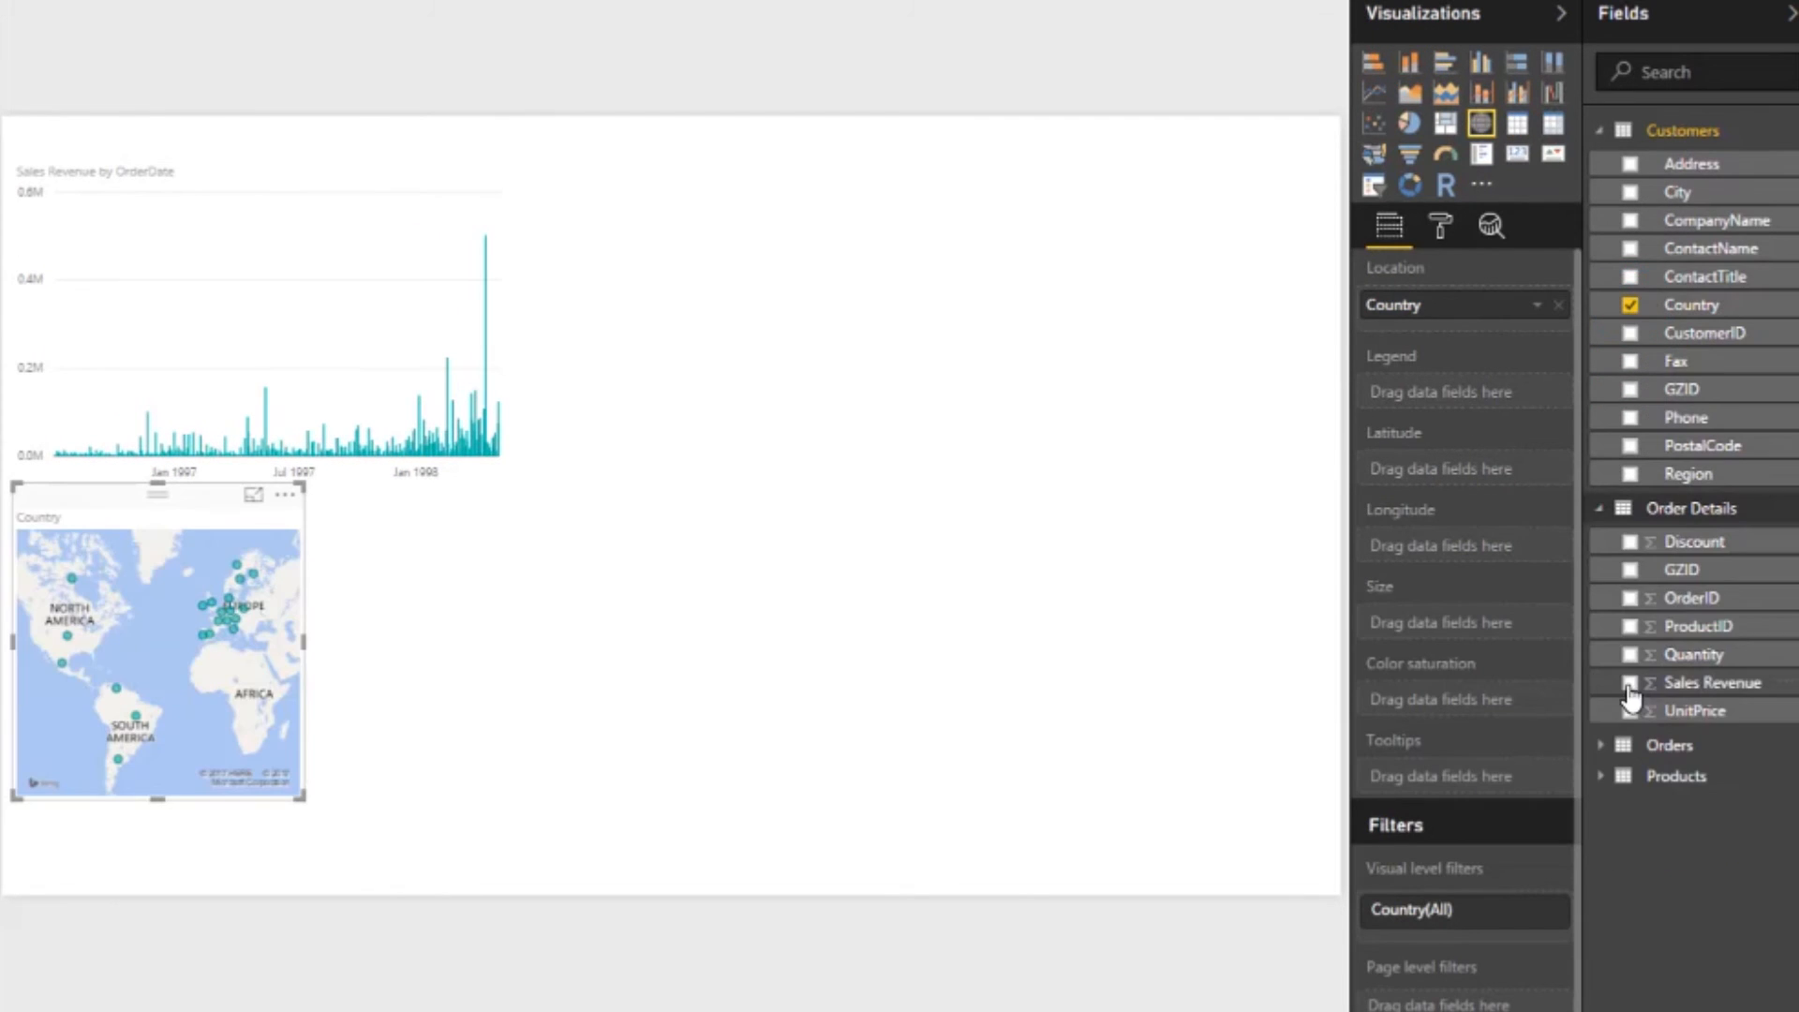
pyautogui.click(1631, 685)
pyautogui.moveTo(303, 798); pyautogui.dragTo(506, 847)
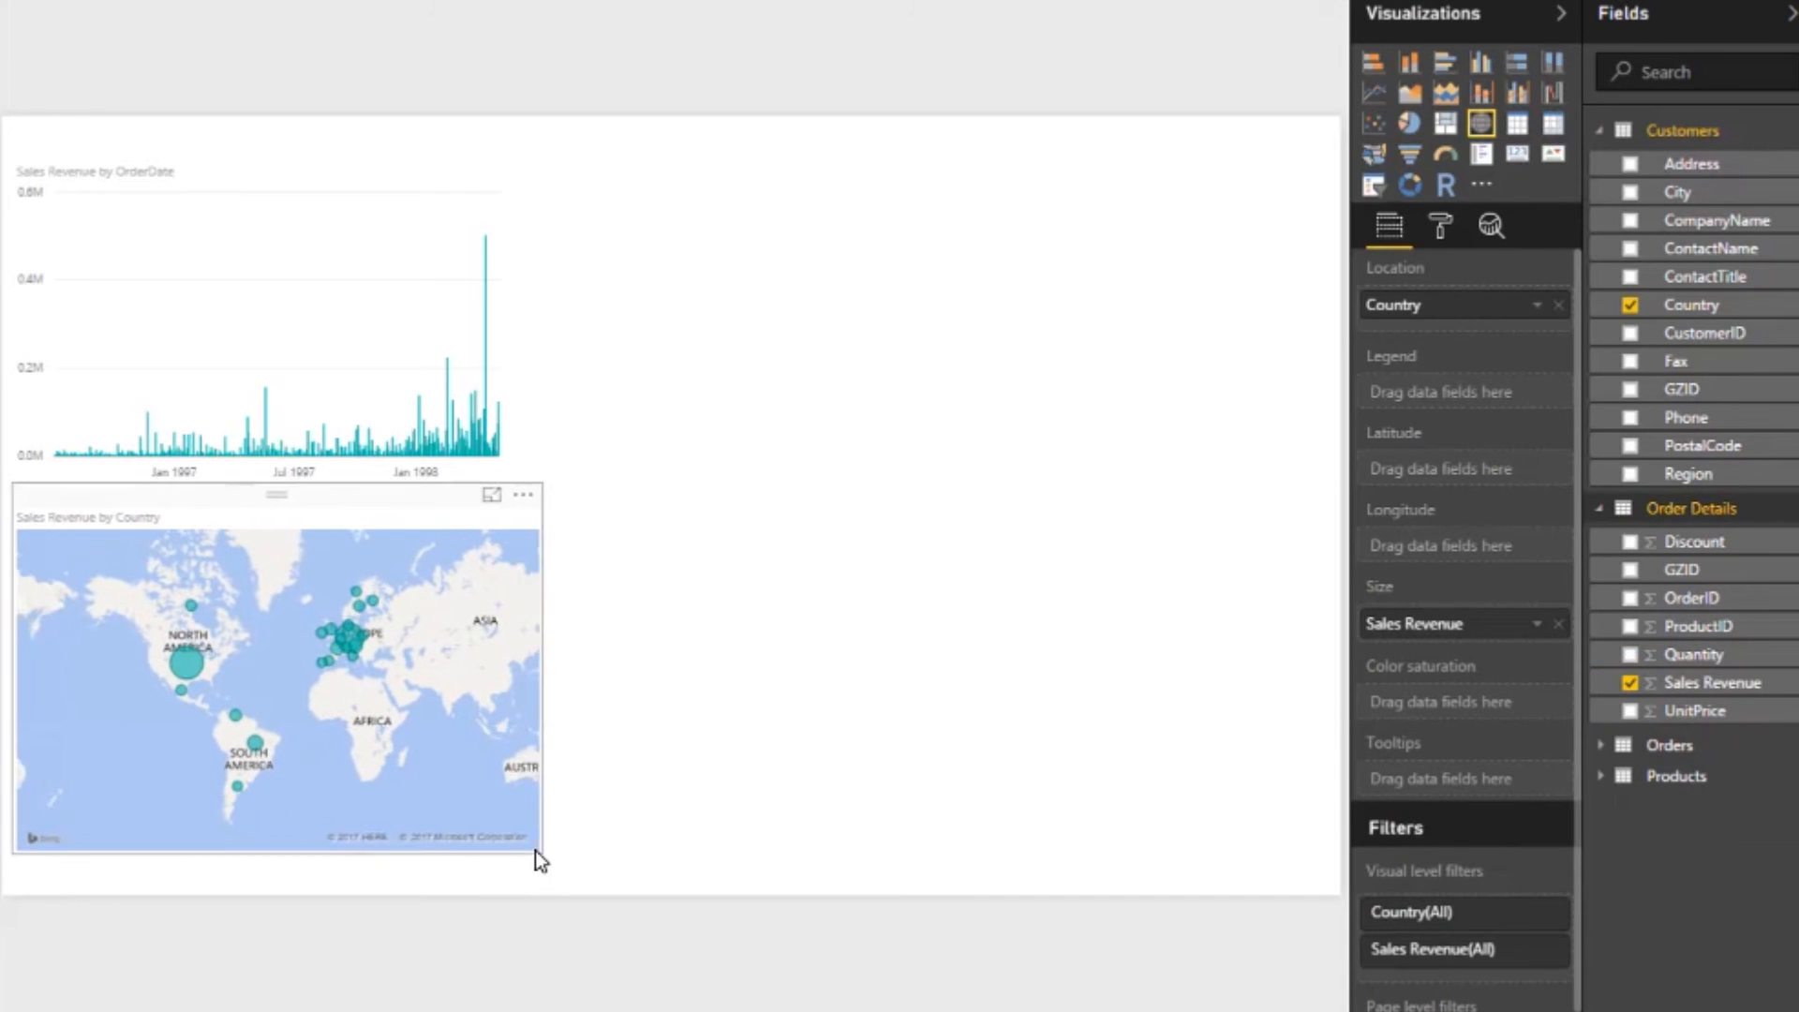
pyautogui.click(1600, 129)
# Step: Add a map of Quantity by ShipCity and enlarge it
pyautogui.click(1600, 398)
pyautogui.click(1631, 657)
pyautogui.moveTo(1695, 307)
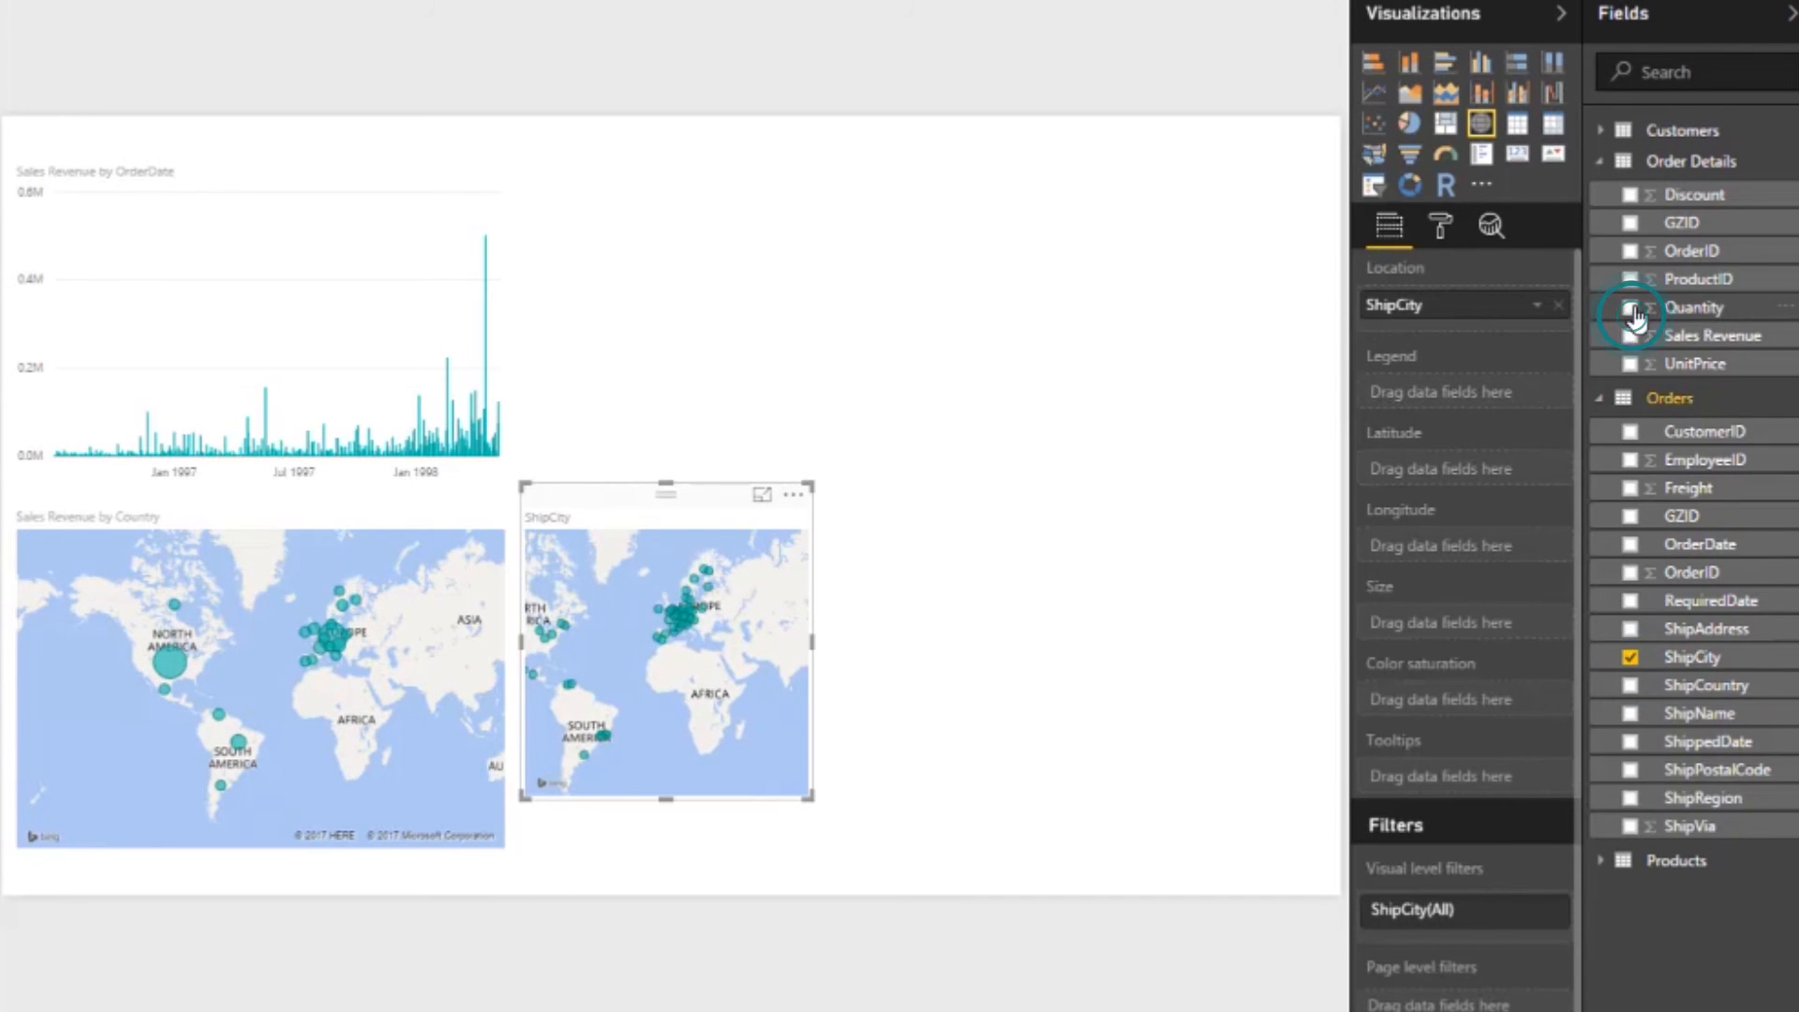
pyautogui.click(1631, 306)
pyautogui.moveTo(808, 798); pyautogui.dragTo(1093, 846)
pyautogui.click(1631, 370)
# Step: Add a ProductName revenue donut placed beside the revenue chart
pyautogui.click(1600, 161)
pyautogui.click(1632, 335)
pyautogui.moveTo(831, 483); pyautogui.dragTo(1092, 482)
pyautogui.click(1409, 183)
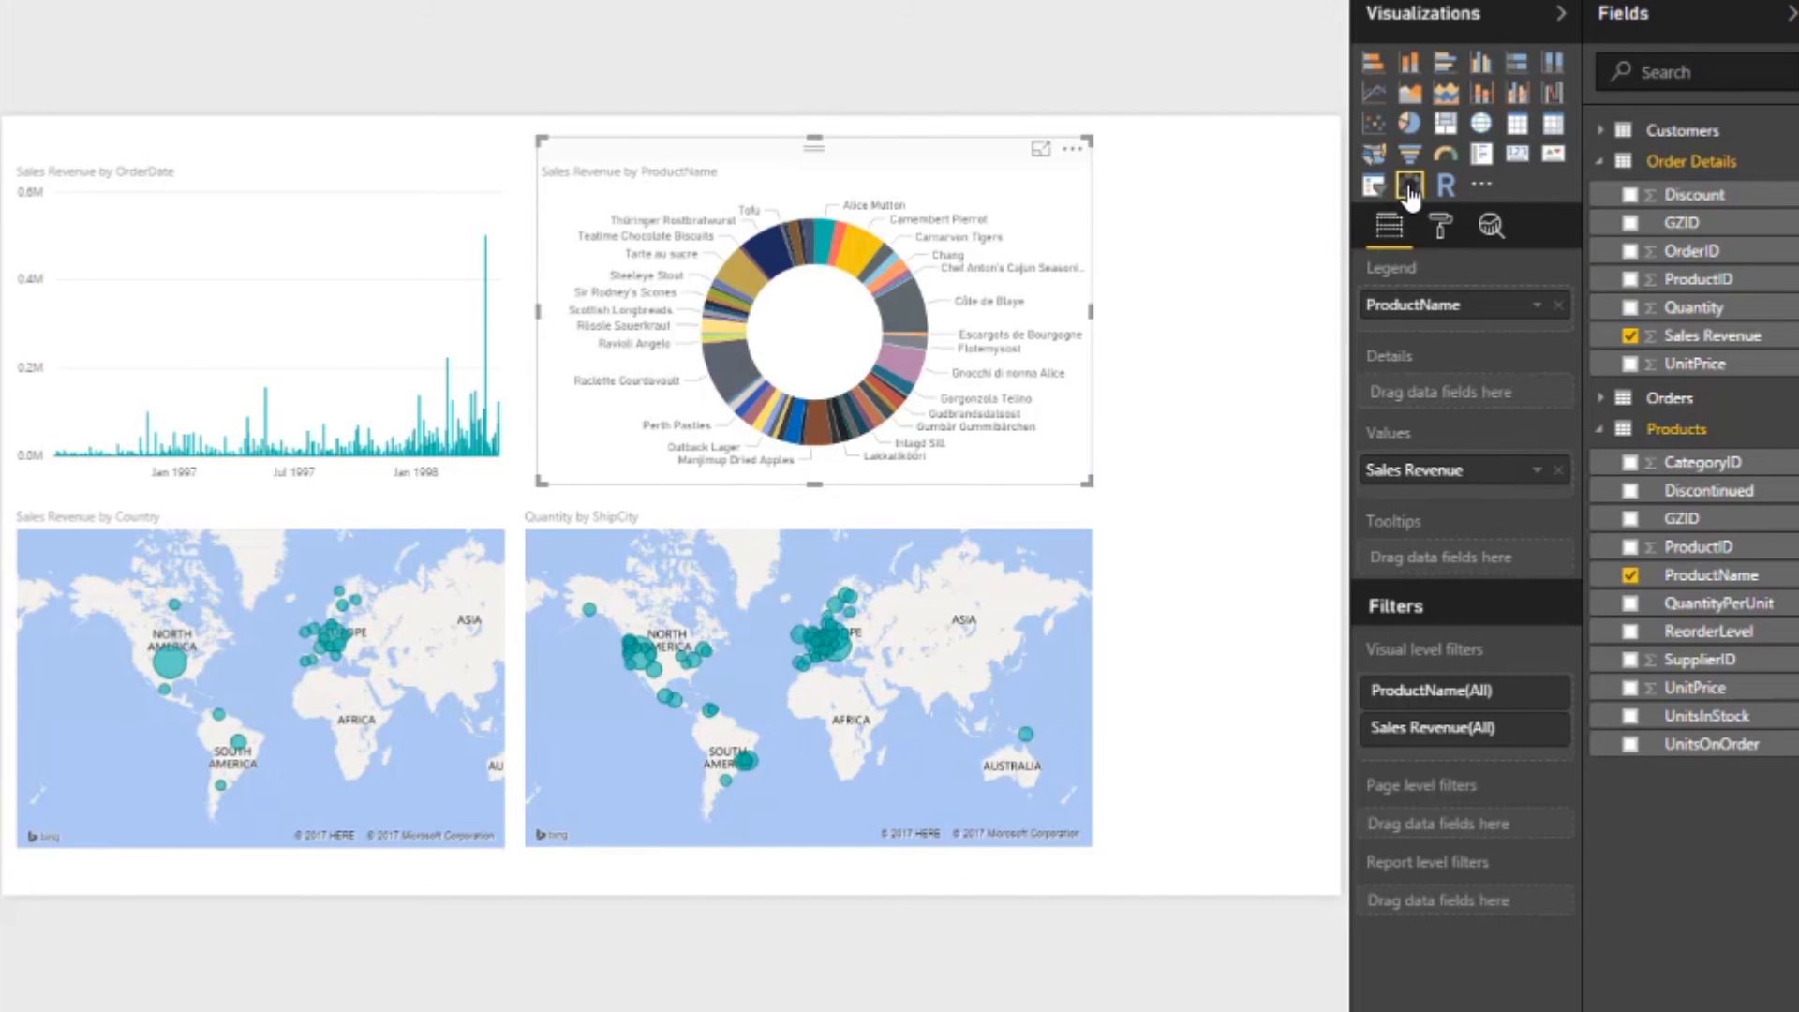